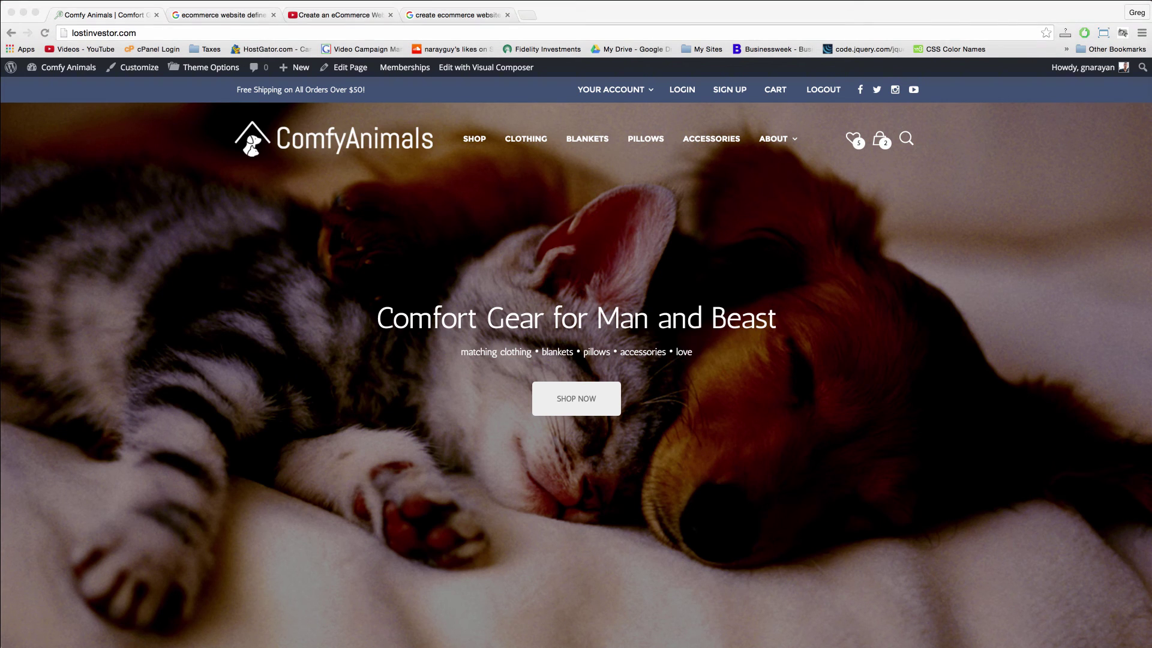
- Create a new TextEdit document, move its window to the upper right, and start typing on a new line
key(super+n)
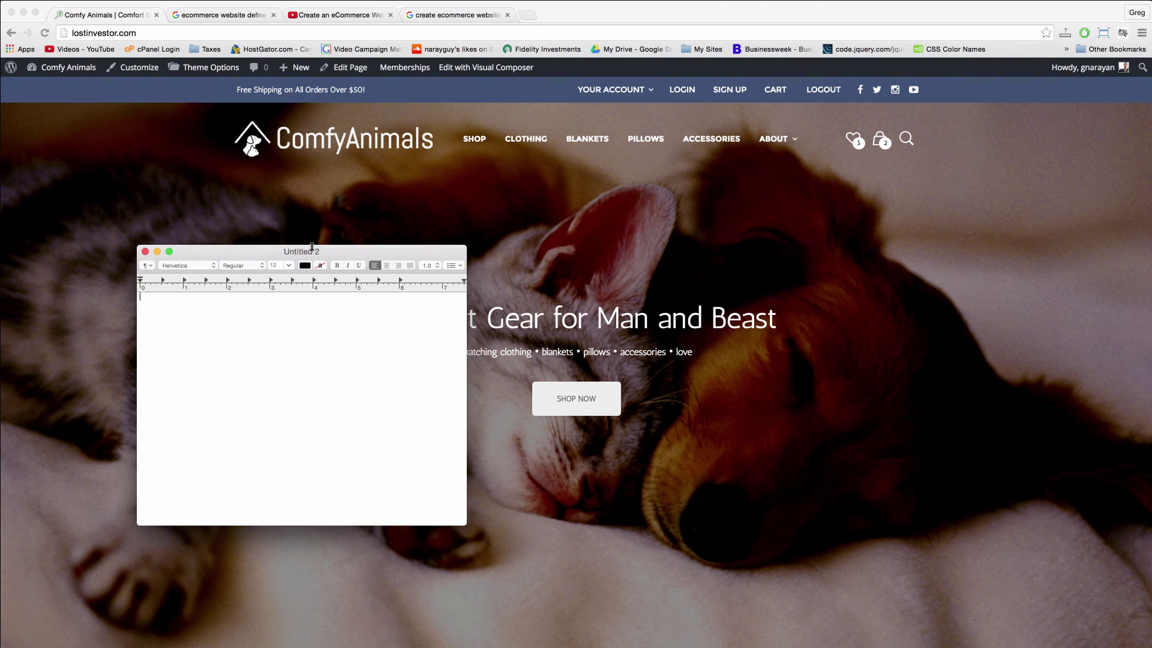
drag(309, 252, 886, 194)
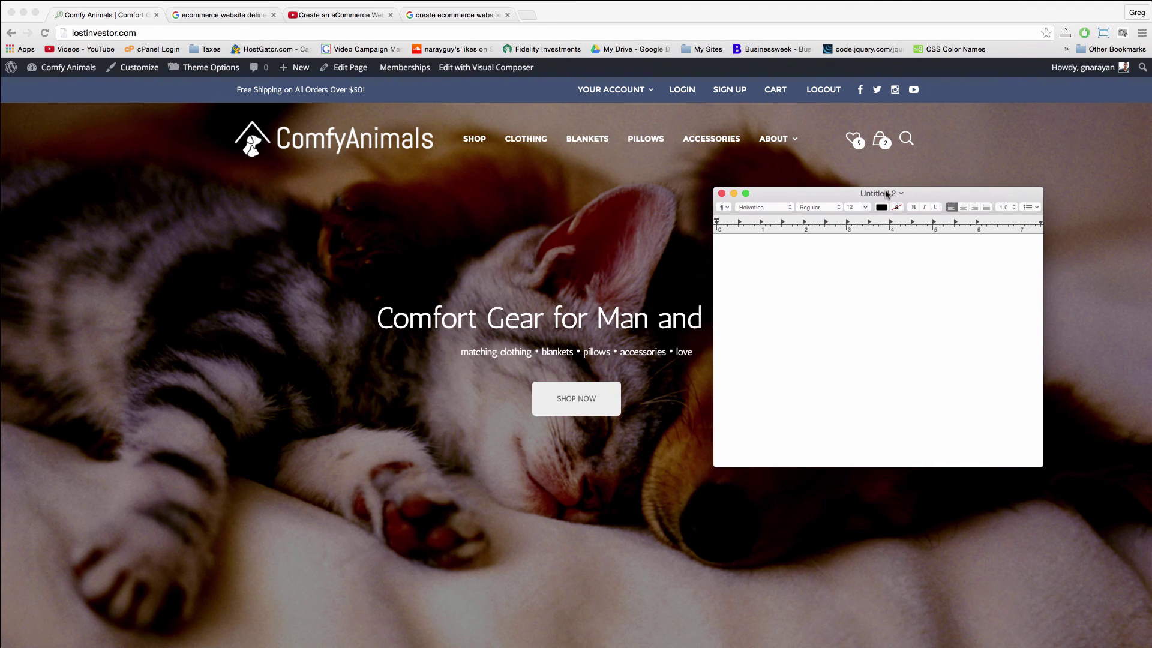
key(Return)
text(?)
text(?)
text(?)
text(????)
- Delete the stray question-mark line and switch to the eCommerce WordPress video tab
triple_click(728, 245)
key(BackSpace)
click(336, 17)
- Scroll down through the comments under the video
scroll(506, 204, down, 6)
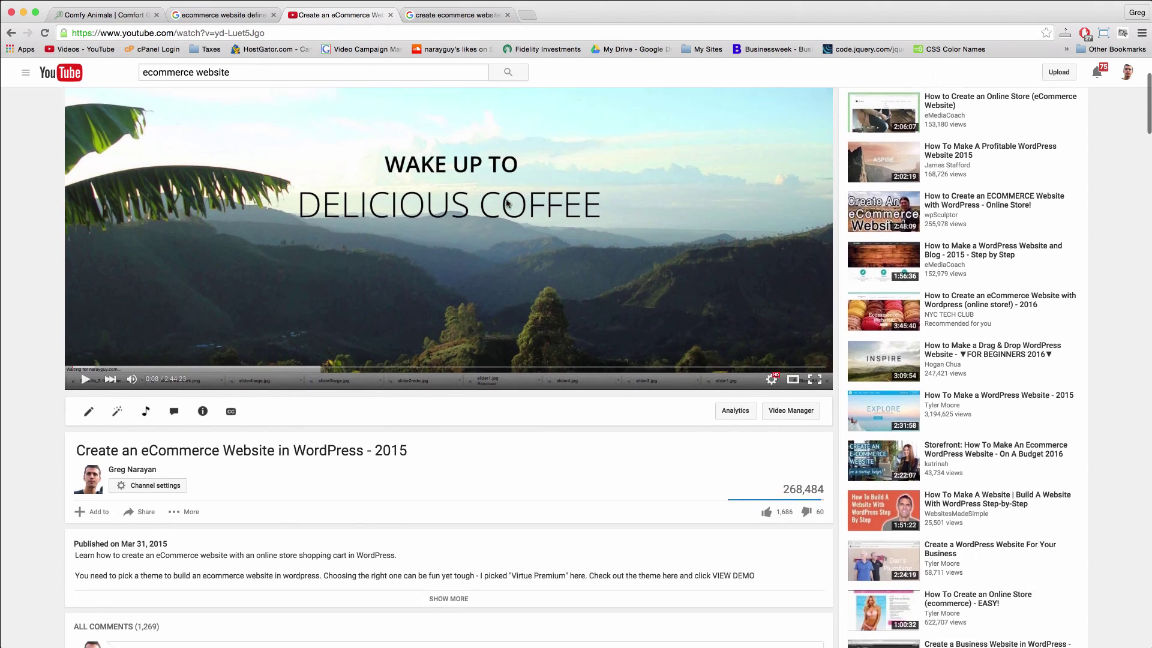
scroll(506, 204, down, 10)
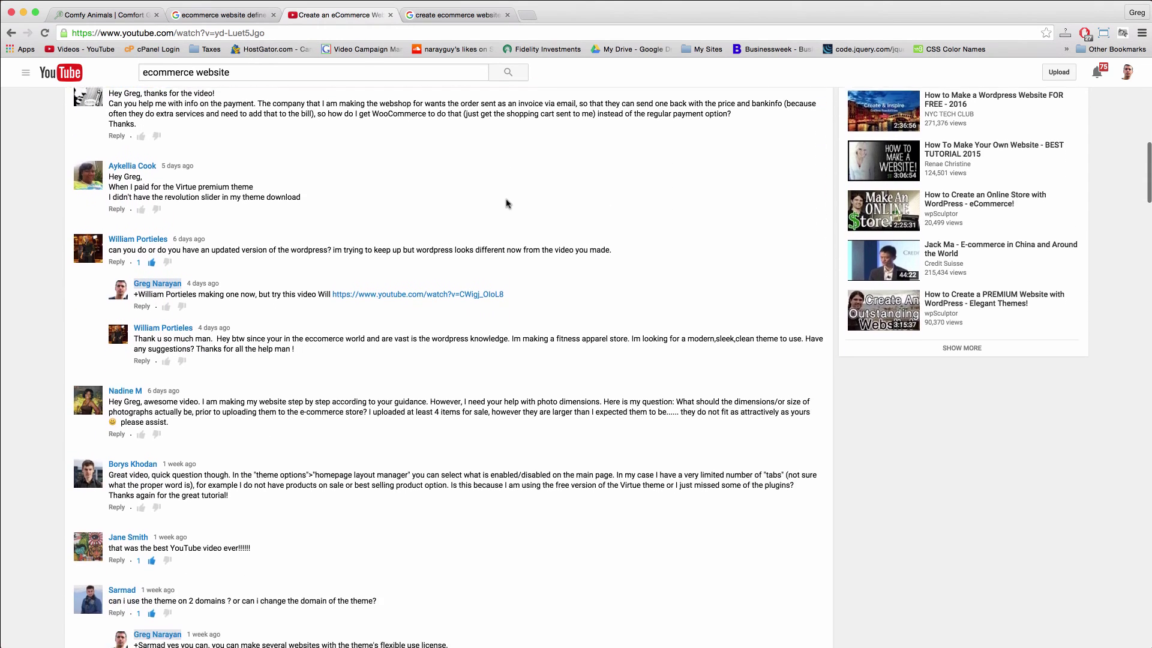
scroll(506, 203, down, 10)
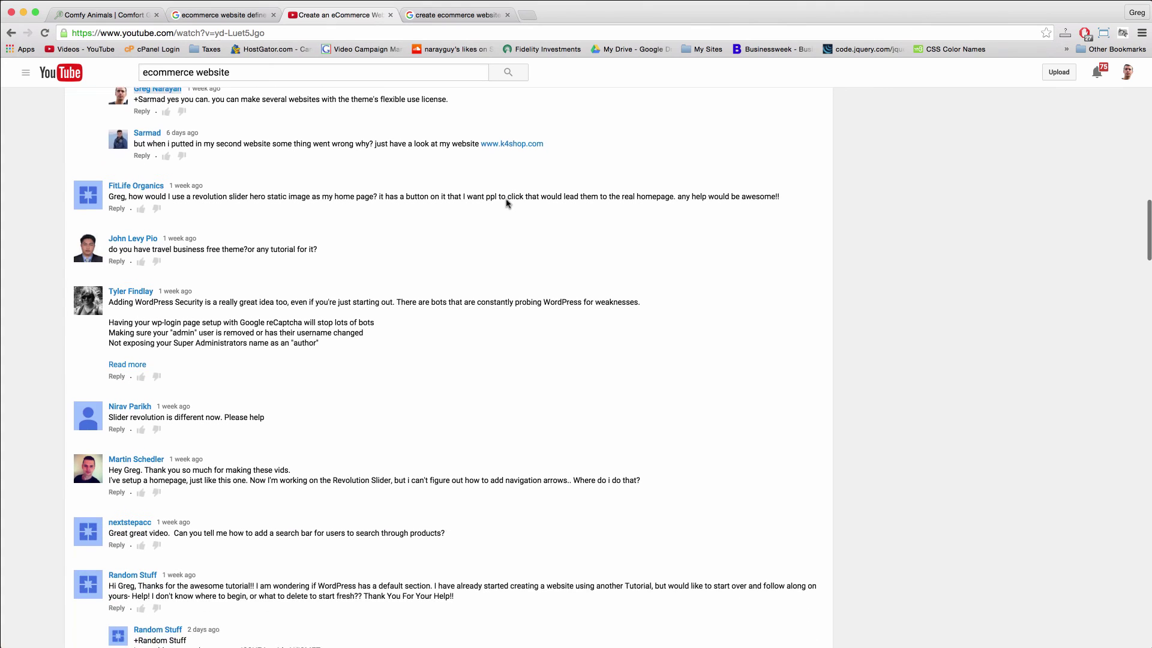
scroll(506, 203, down, 8)
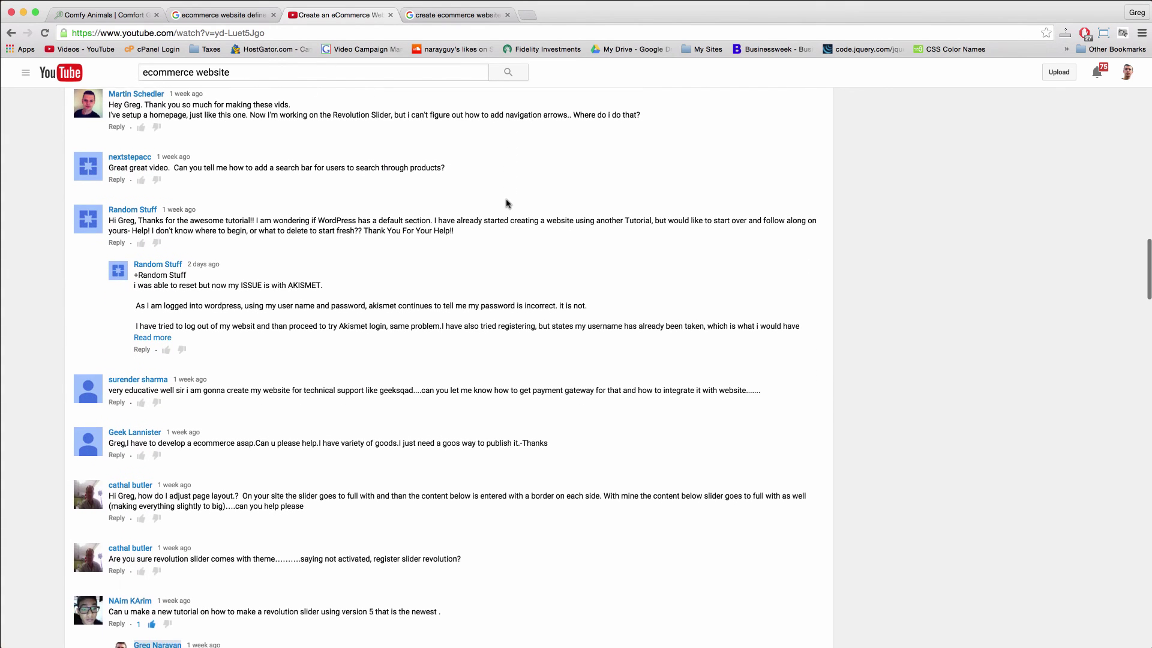
scroll(506, 203, down, 10)
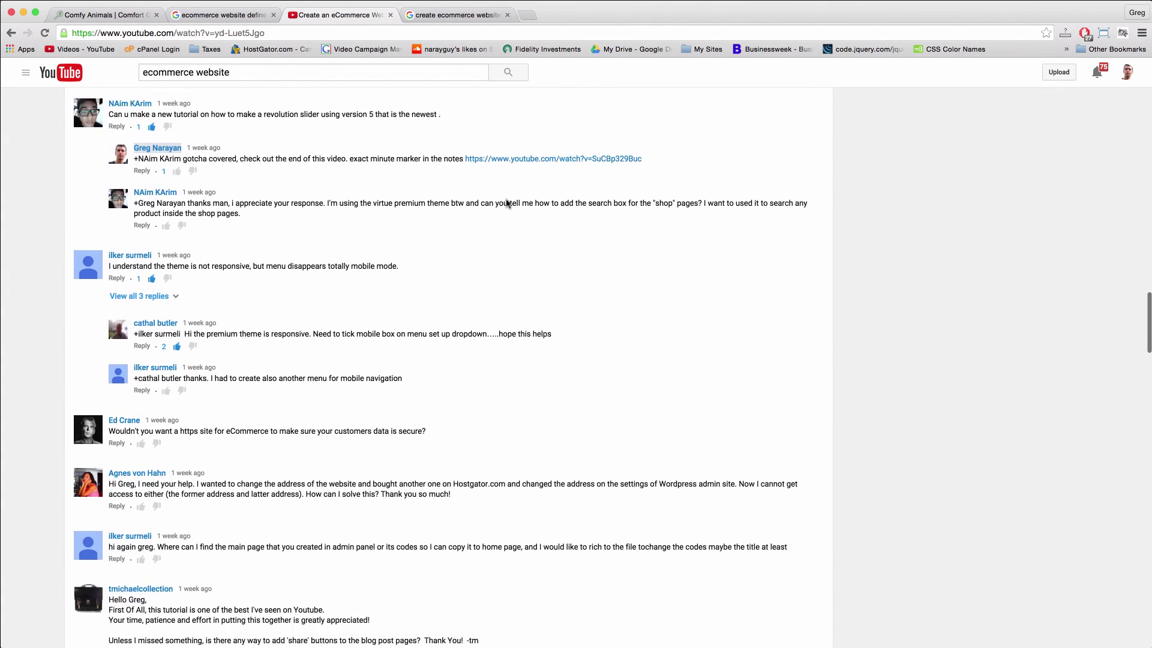
scroll(506, 203, down, 5)
- Type 'Domain name - $15/yr GoDaddy, retailmenot, fatwallet' as the first note line in TextEdit
key(super+1)
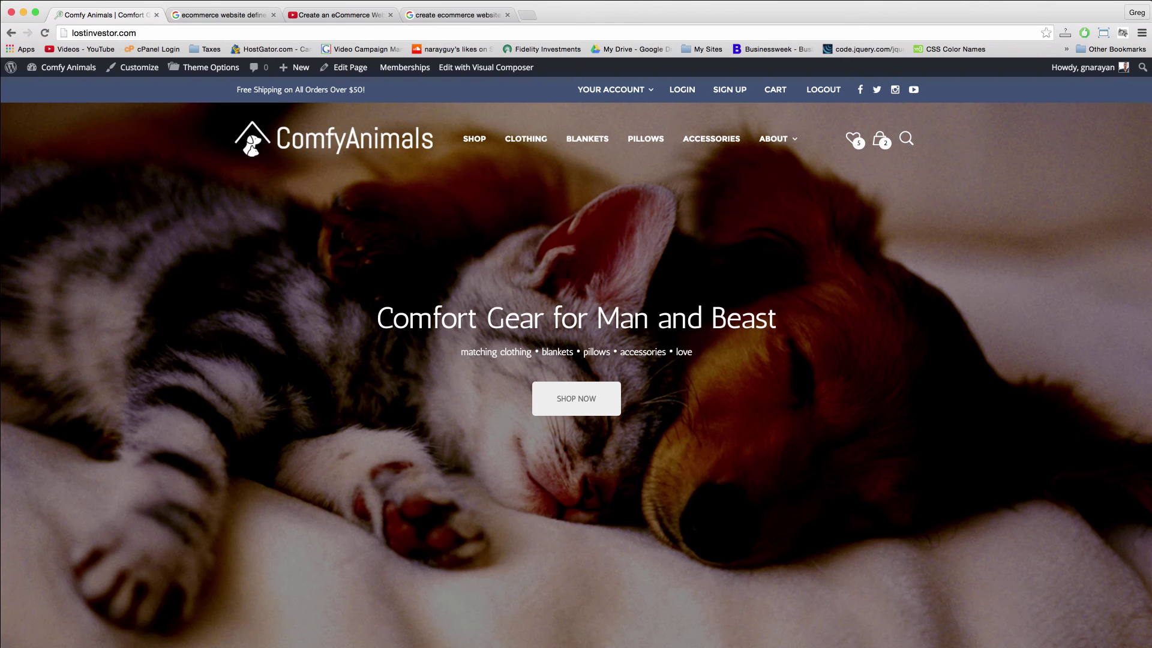
key(super+Tab)
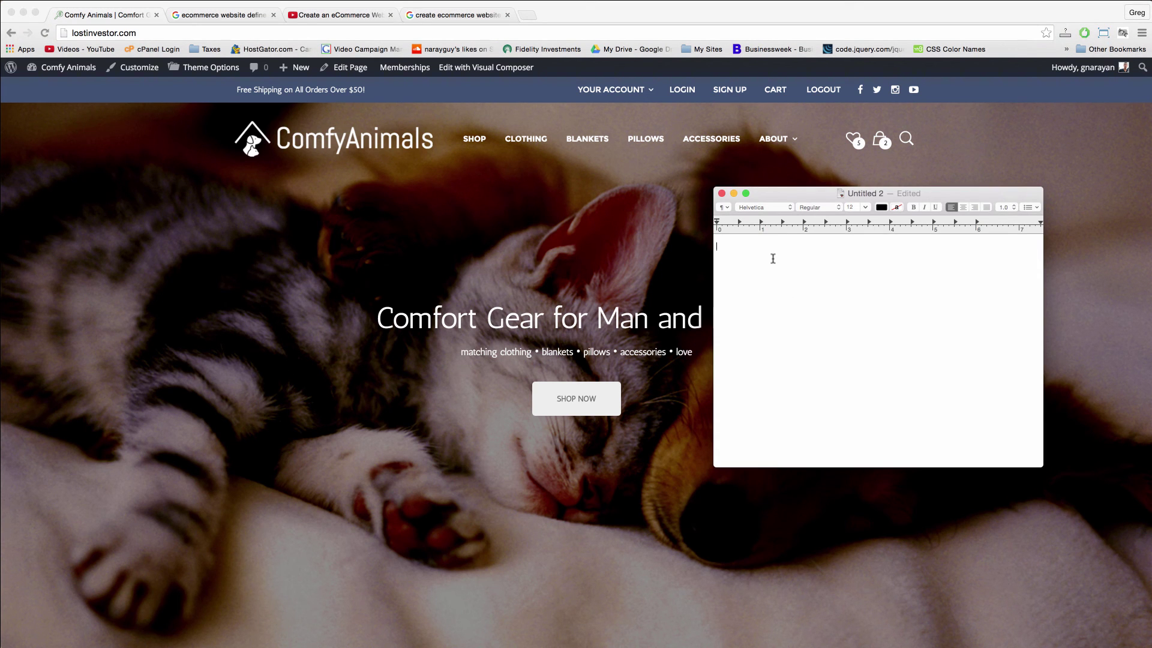
text(Domain name)
text(- $15/yr GoDaddy,)
text(retailmenot, )
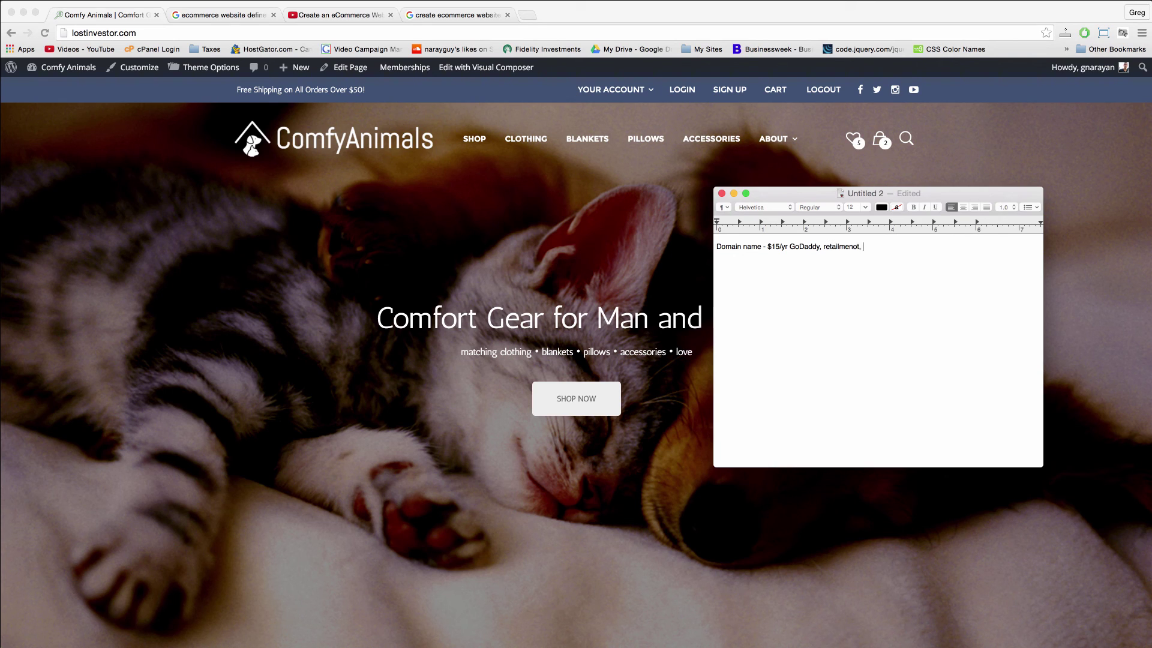
text(fatwallet)
key(Return)
- Add the line 'Hosting - $10/mo Hostgator.com' with a 45% discount code, then select both lines
text(Hosting)
text(- $10/mo Hostg)
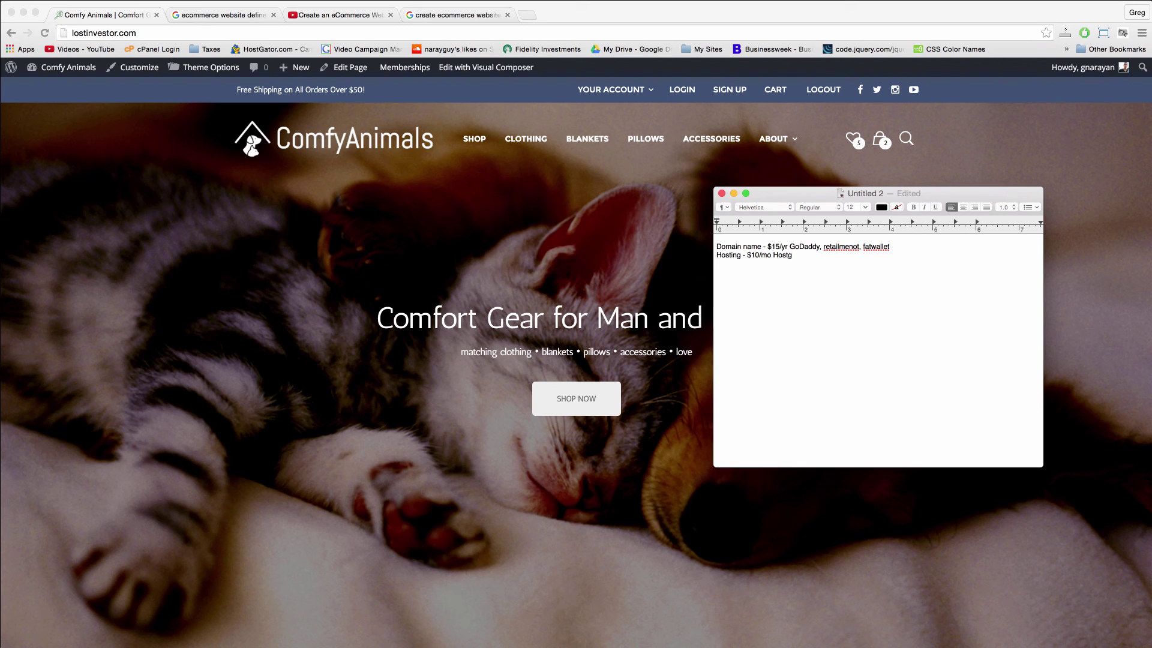
text(ator.com, 4)
text(5% d)
text(earblogger2015)
drag(816, 280, 715, 243)
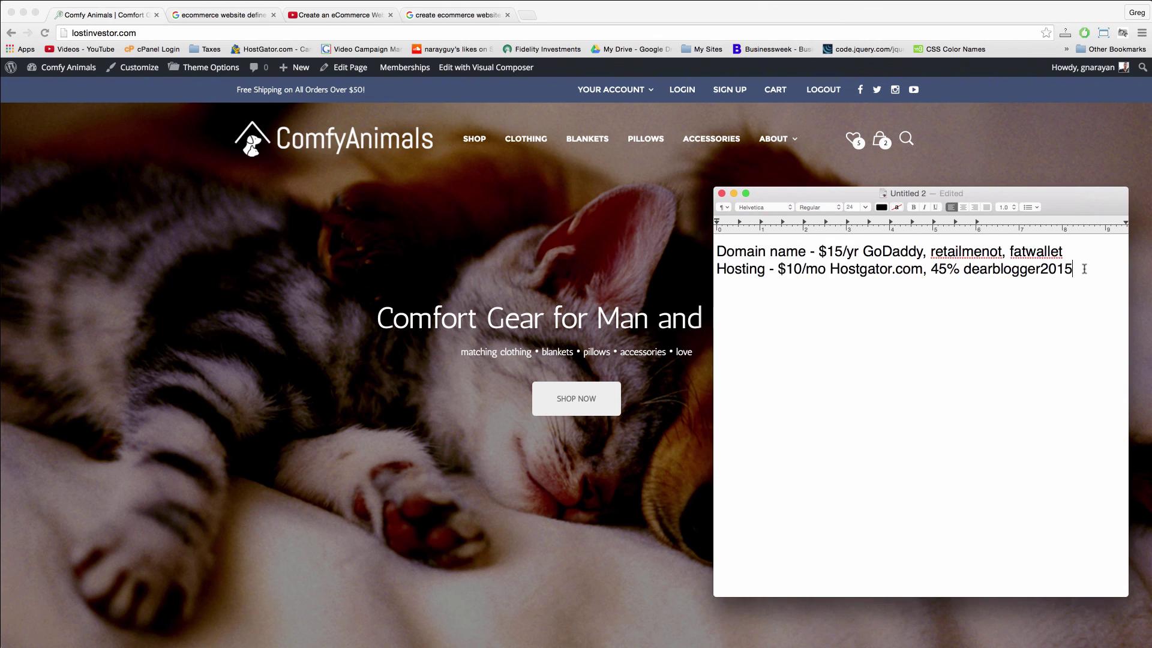
- Type the third line 'WordPress - FREE'
text(WordPress)
text(- FREE)
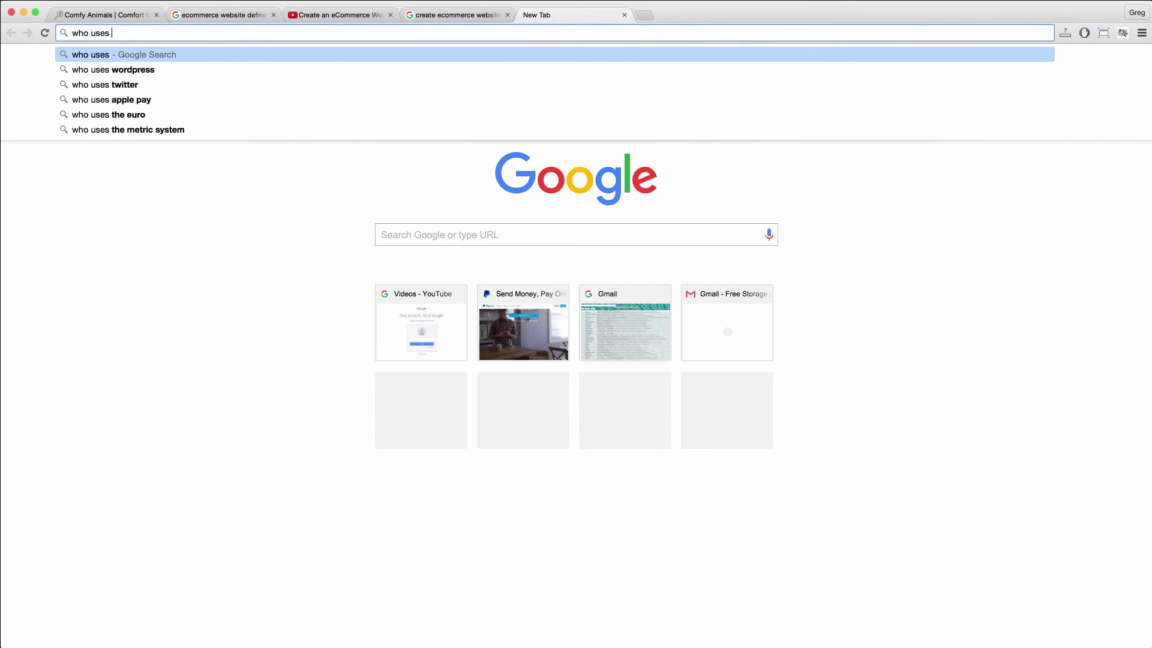
- Search Google for 'who uses wordpress' and browse WordPress.com's Notable WordPress Users page
text(dpress)
key(Return)
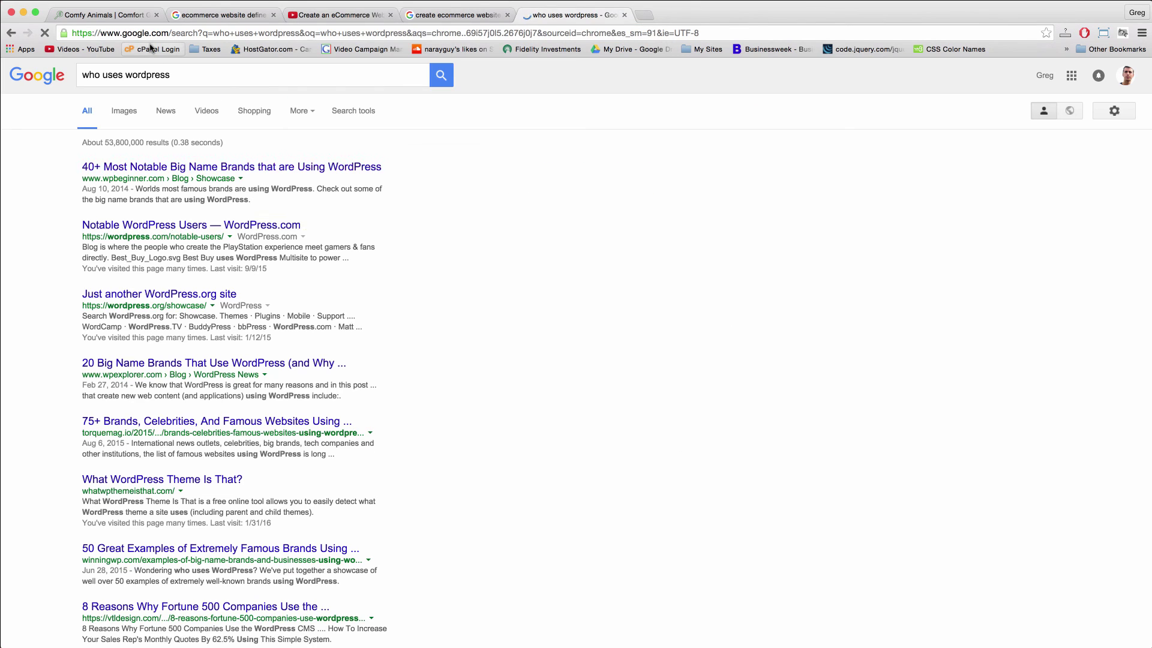
click(176, 227)
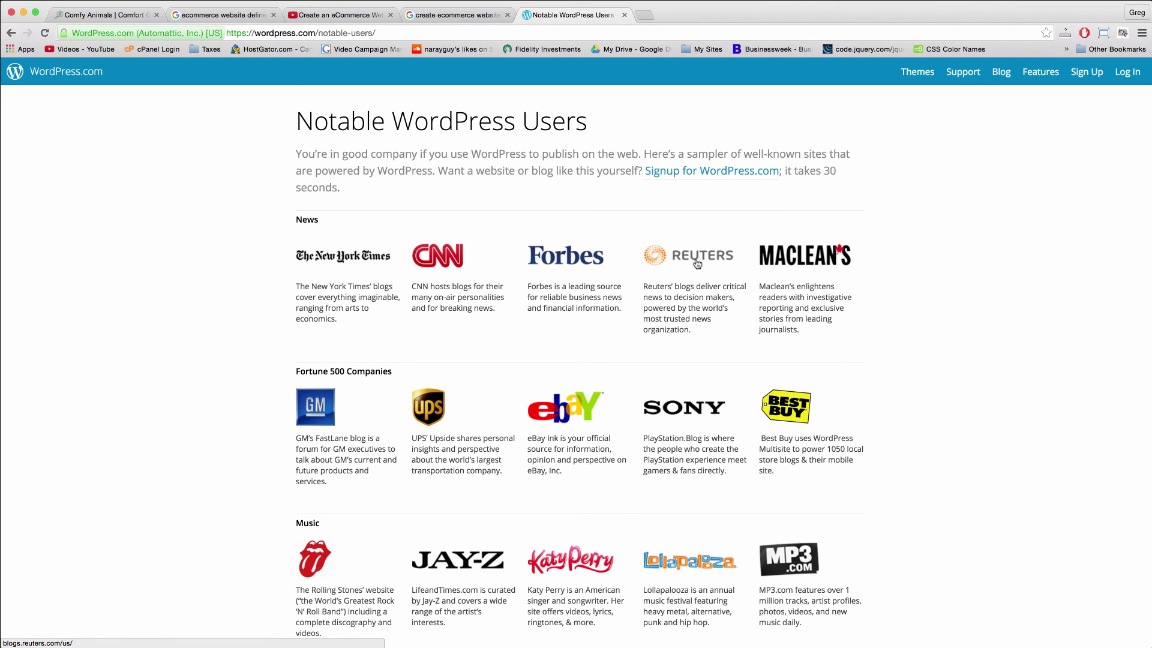
scroll(810, 399, down, 5)
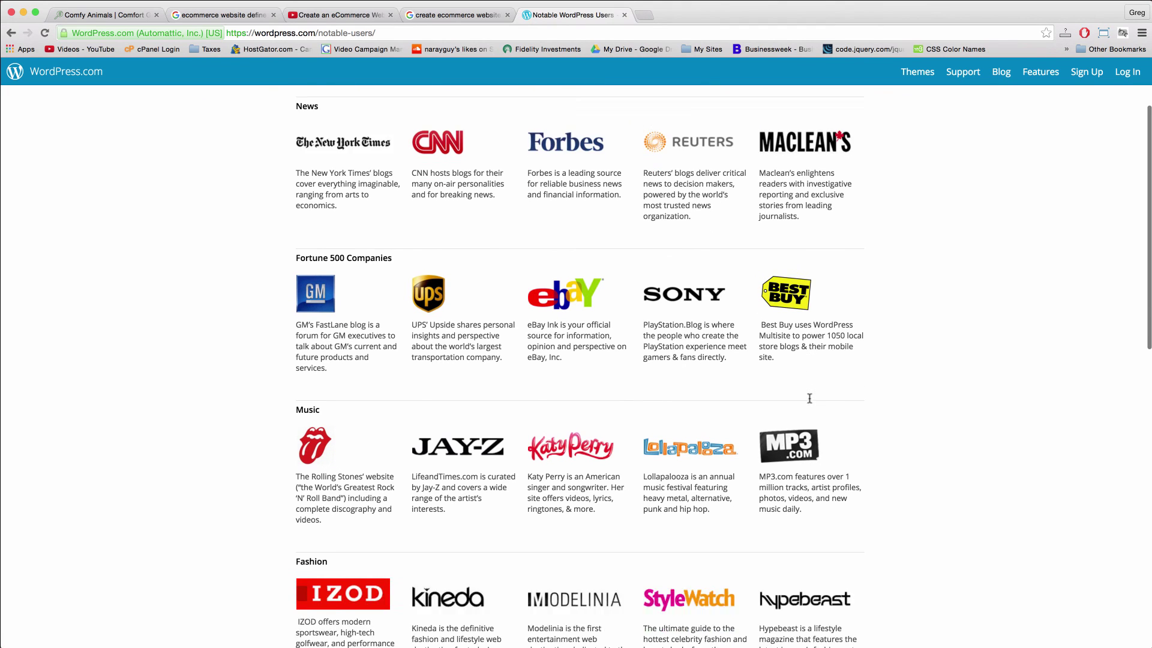
scroll(637, 404, down, 7)
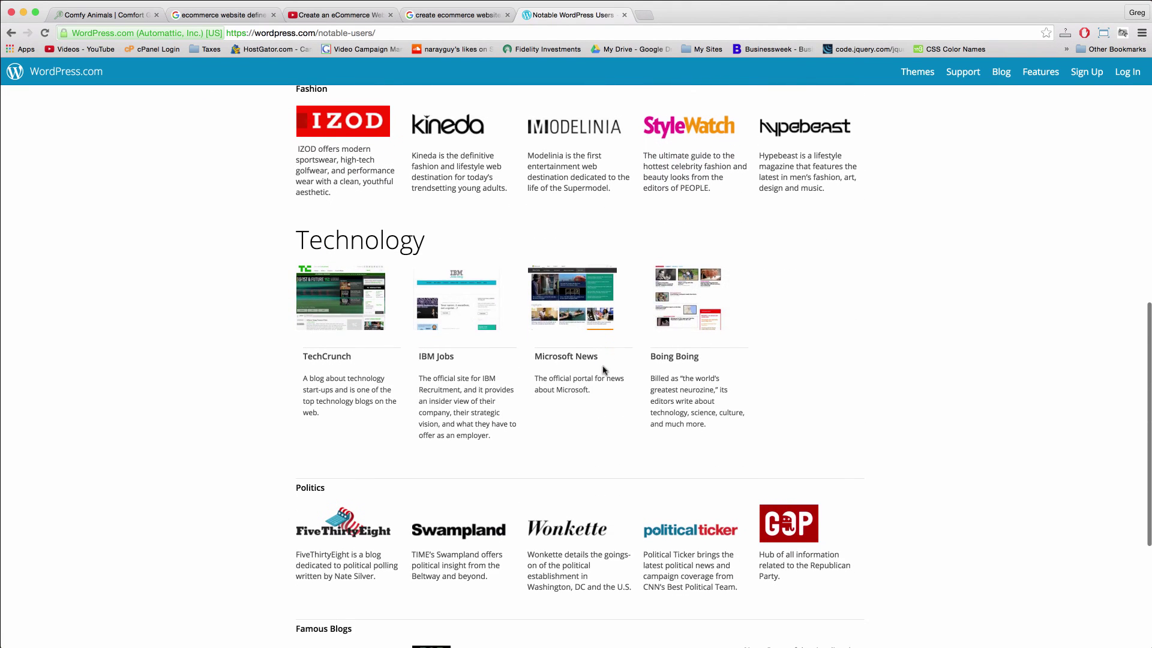
scroll(456, 306, down, 3)
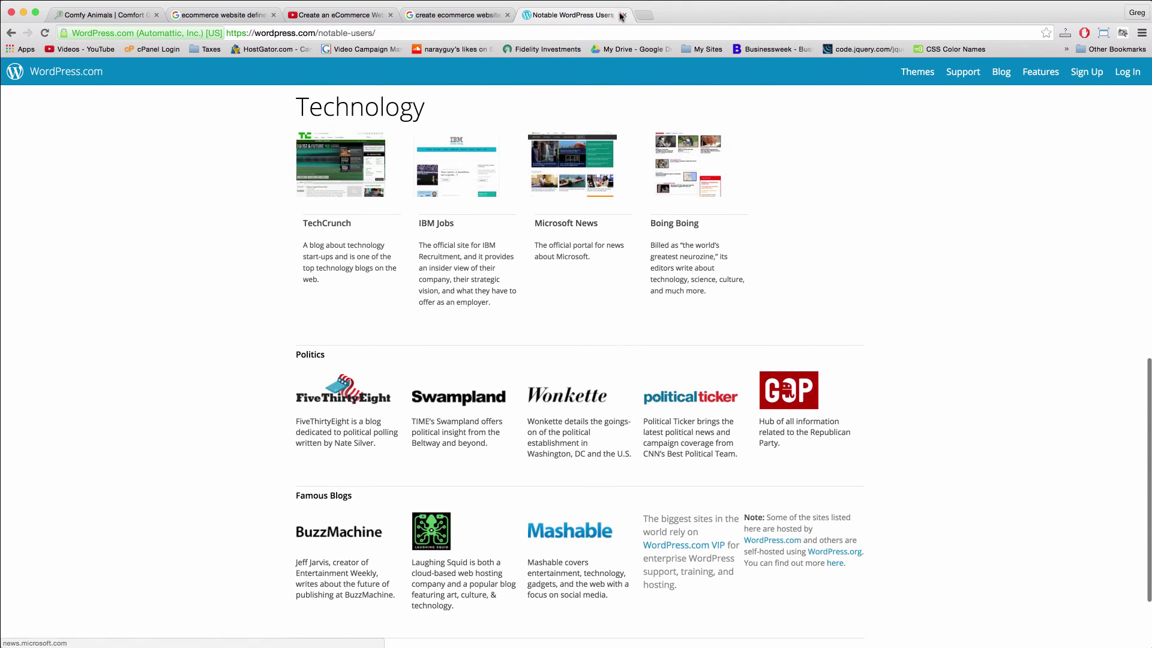
- Open wordpress.org's showcase page in a new tab and scroll through it
click(641, 15)
text(wordpress.org)
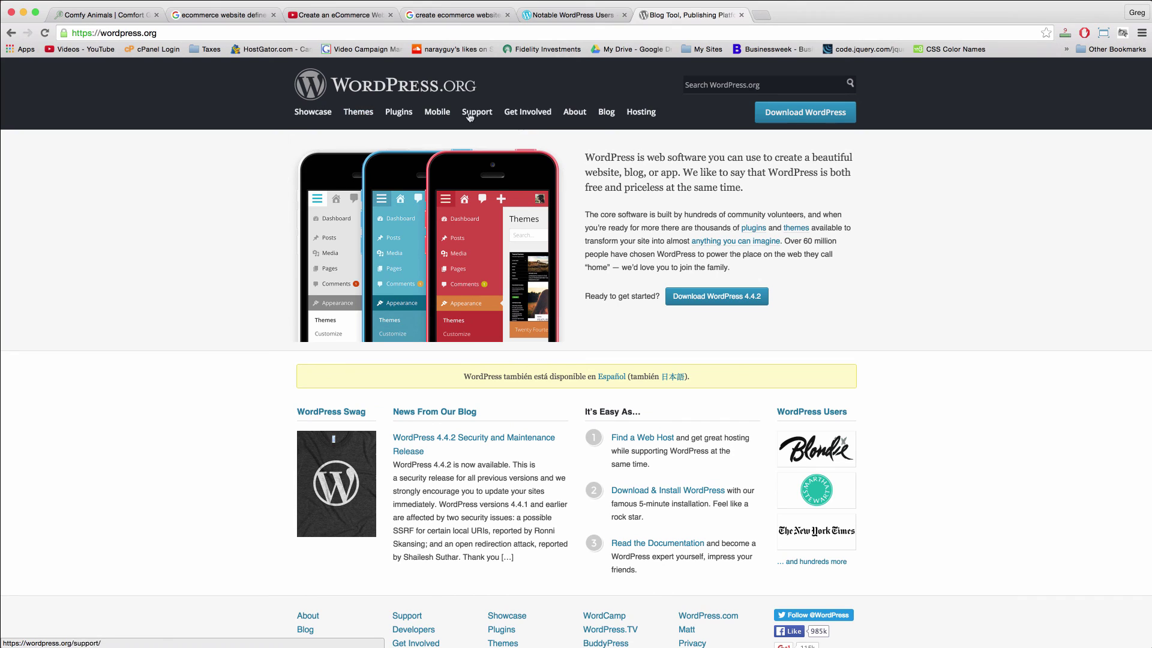
click(301, 114)
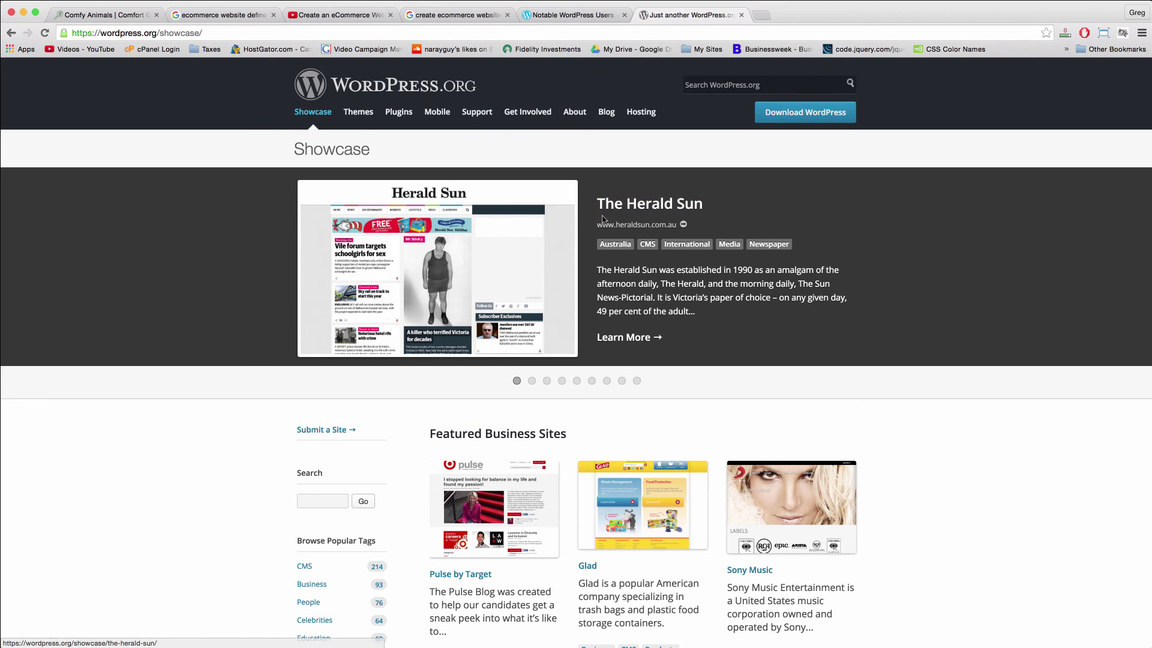
scroll(660, 288, down, 3)
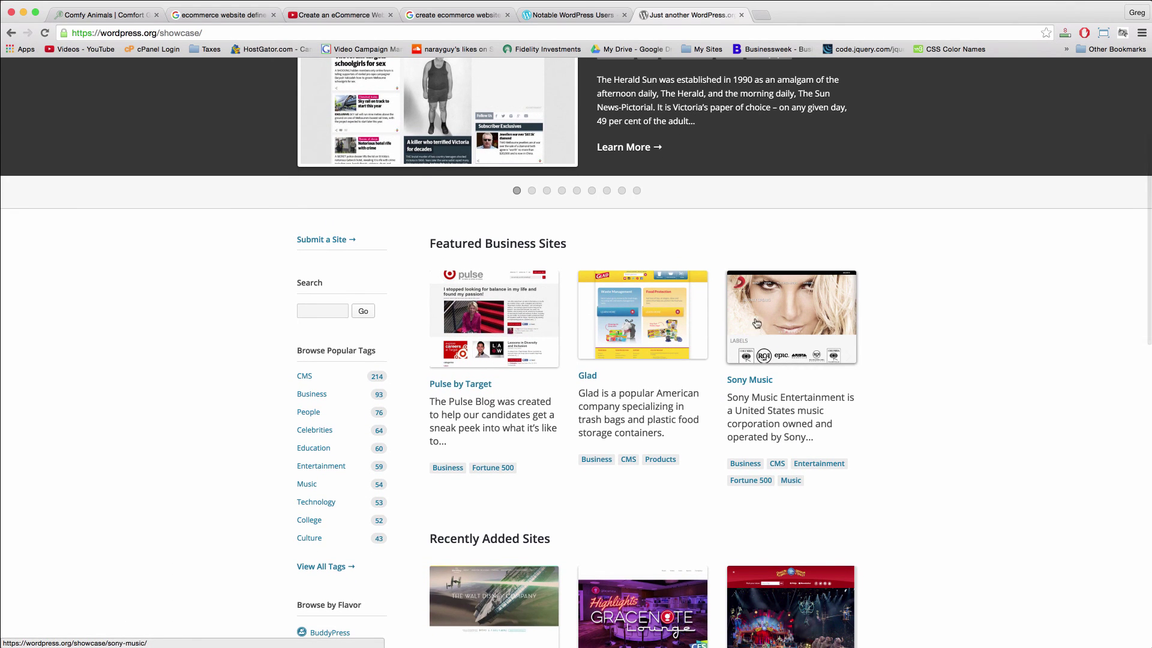
scroll(642, 347, down, 5)
- Visit The Walt Disney Company's WordPress site from the showcase, then return to the Comfy Animals tab
click(468, 310)
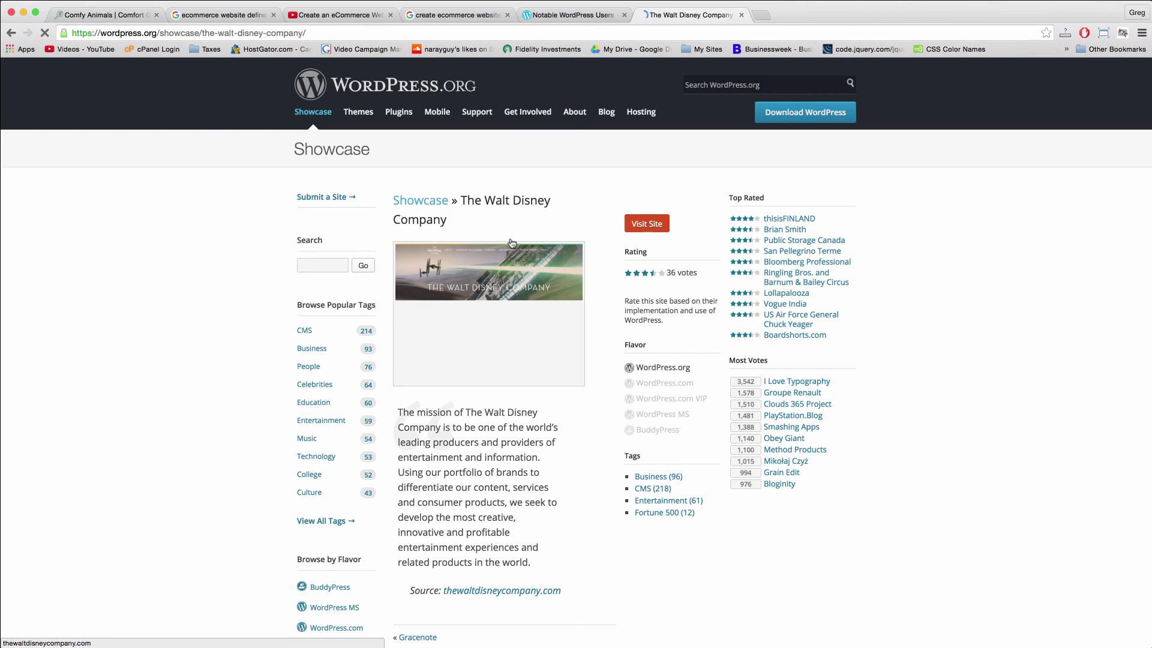
click(646, 226)
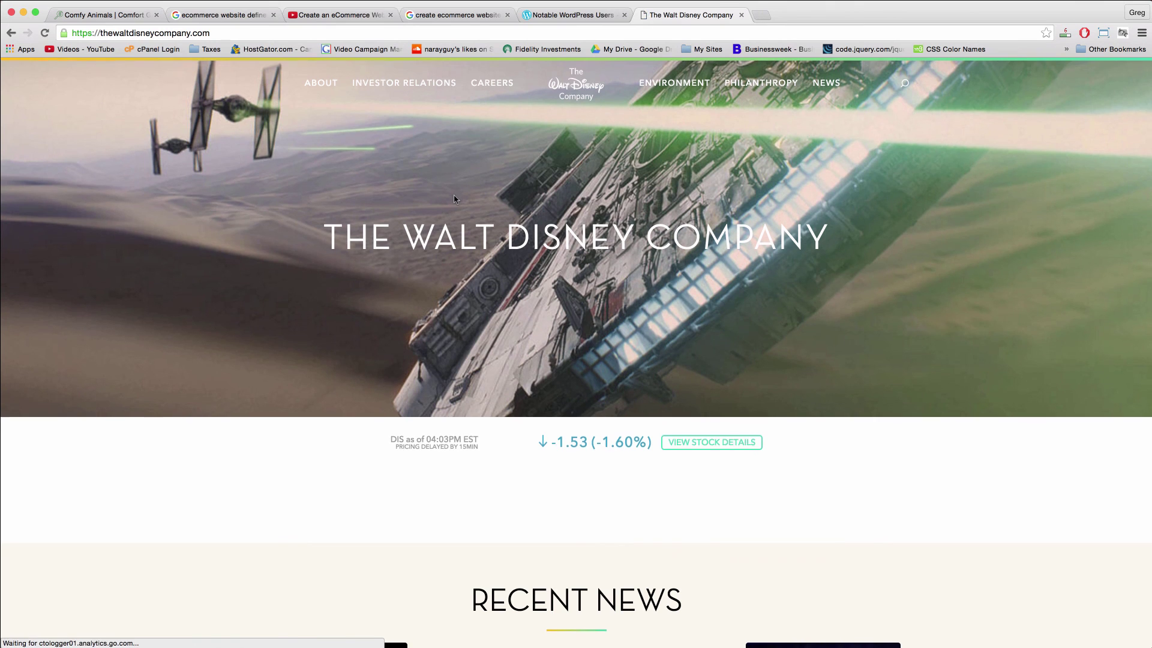
scroll(454, 199, down, 5)
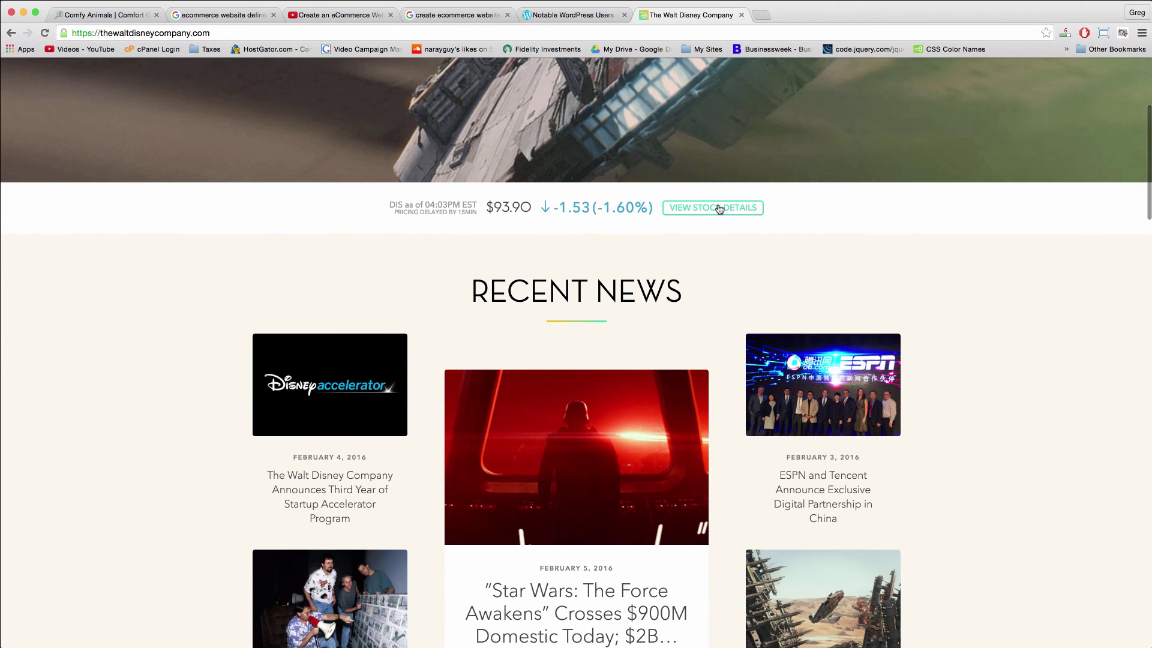
scroll(720, 209, down, 9)
scroll(719, 209, down, 19)
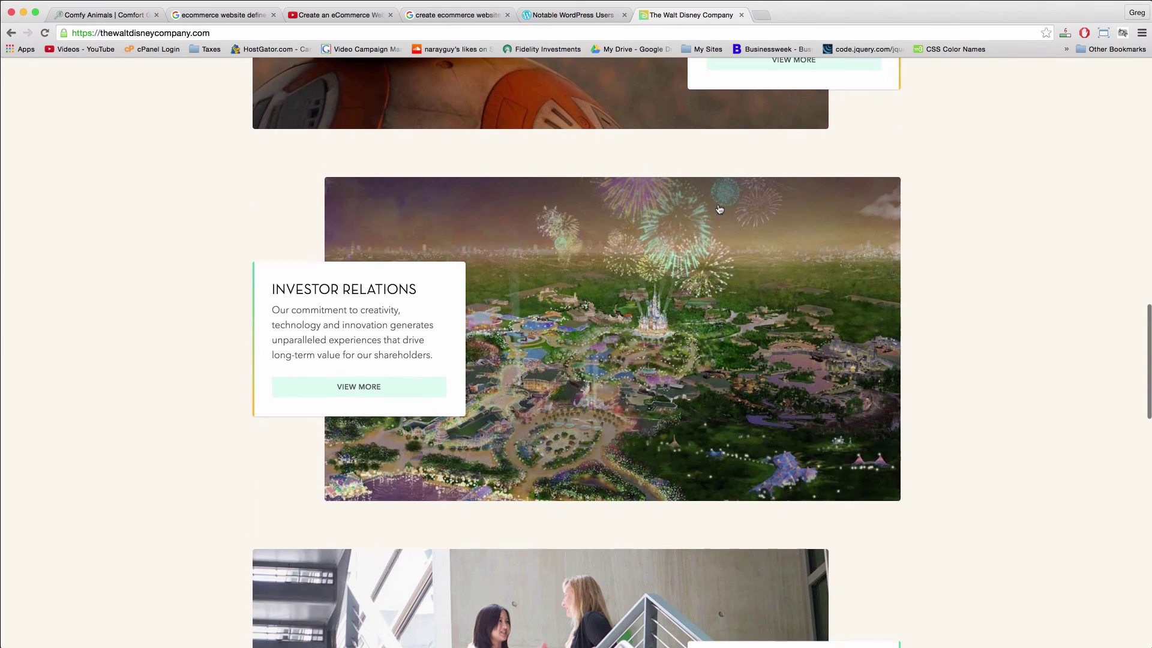
scroll(720, 208, down, 18)
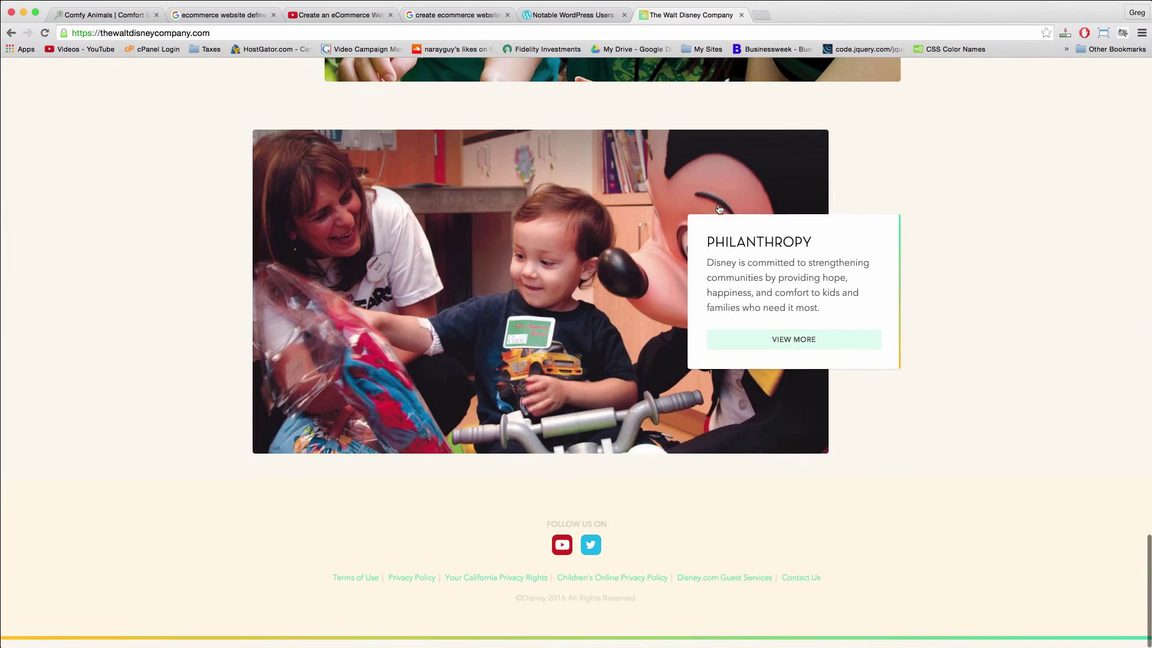
key(super+1)
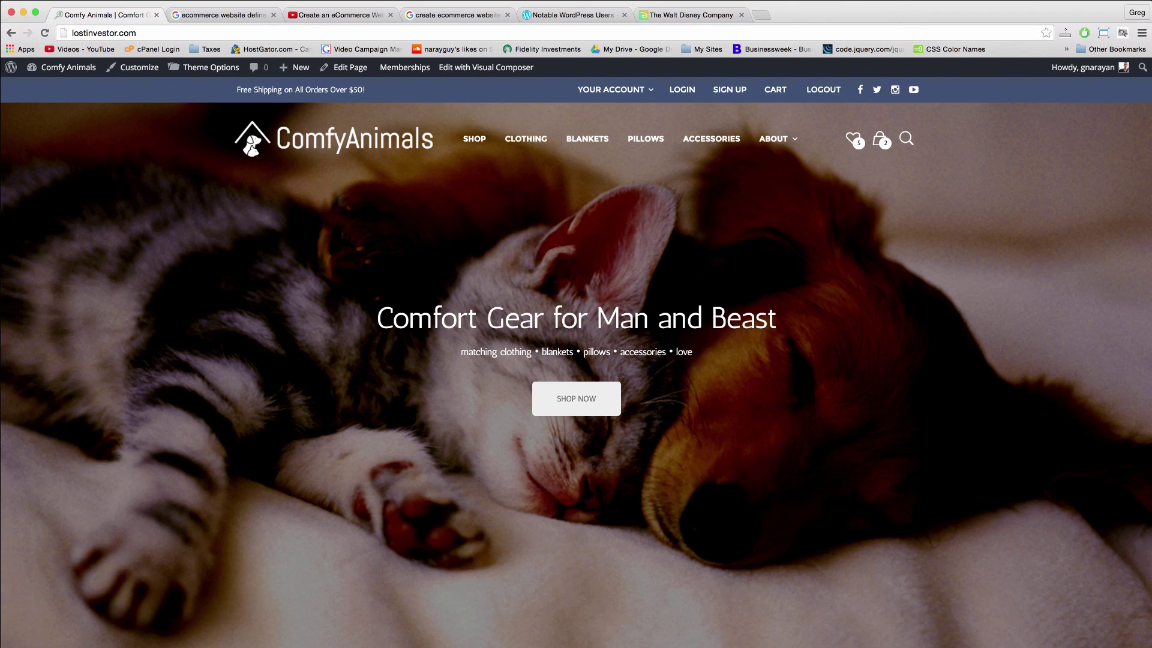
- Add the line 'Theme (optional) -' to the notes, then scroll the Comfy Animals homepage in Chrome
key(super+Tab)
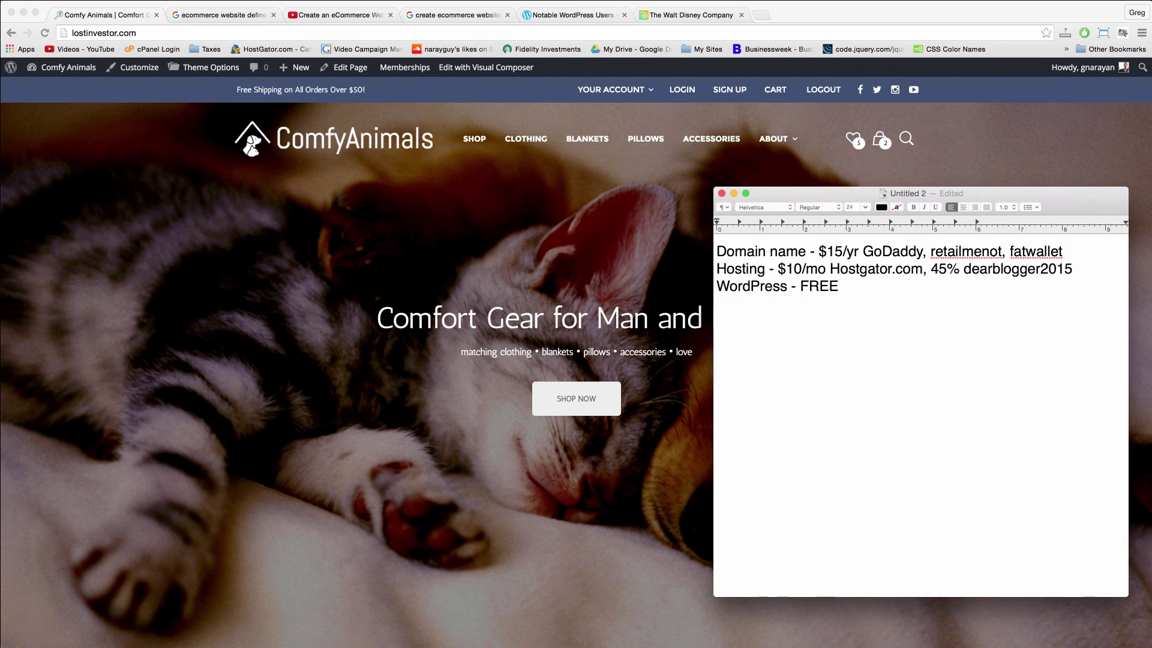
text(Theme (optional) -)
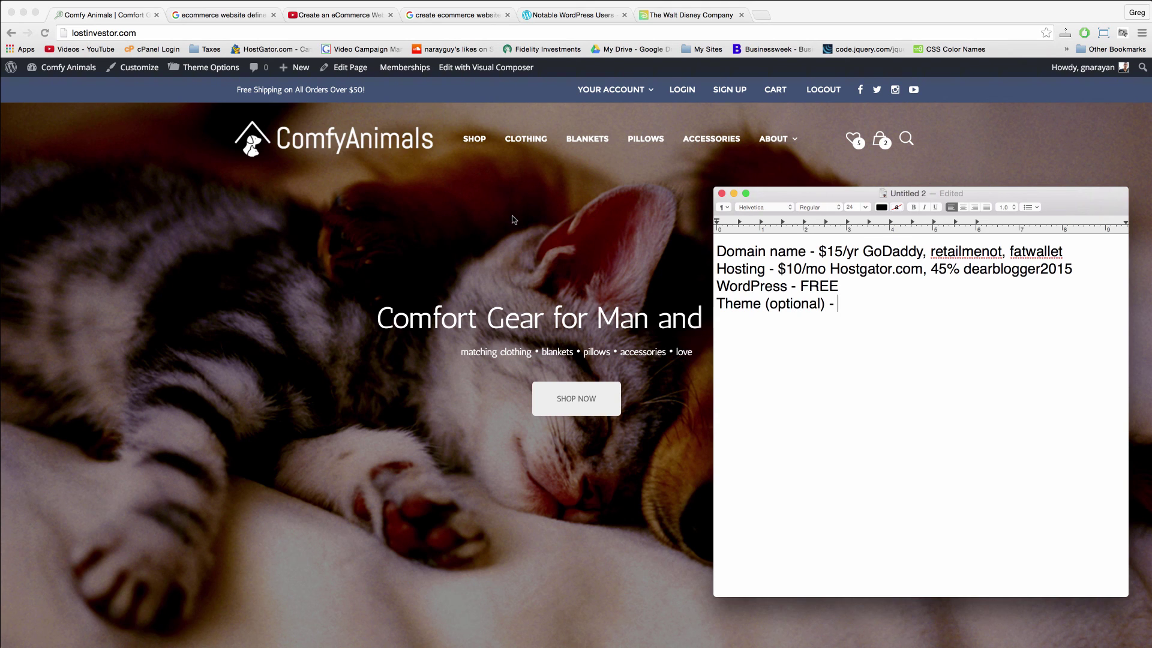
click(513, 219)
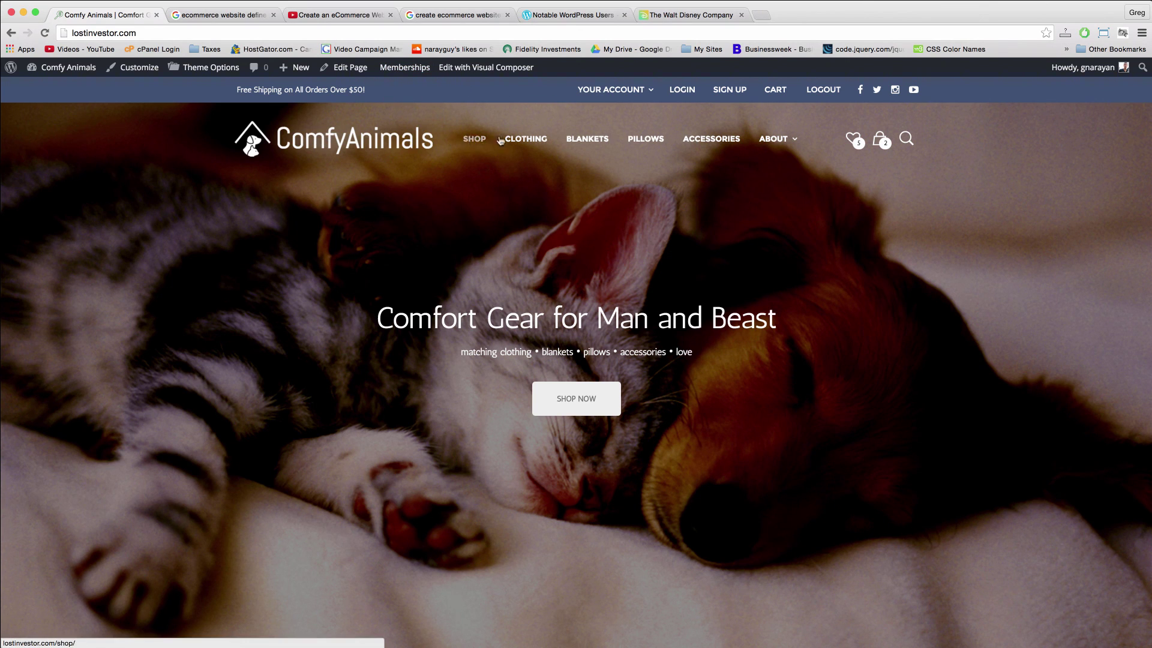
mouse_move(773, 139)
scroll(806, 222, down, 10)
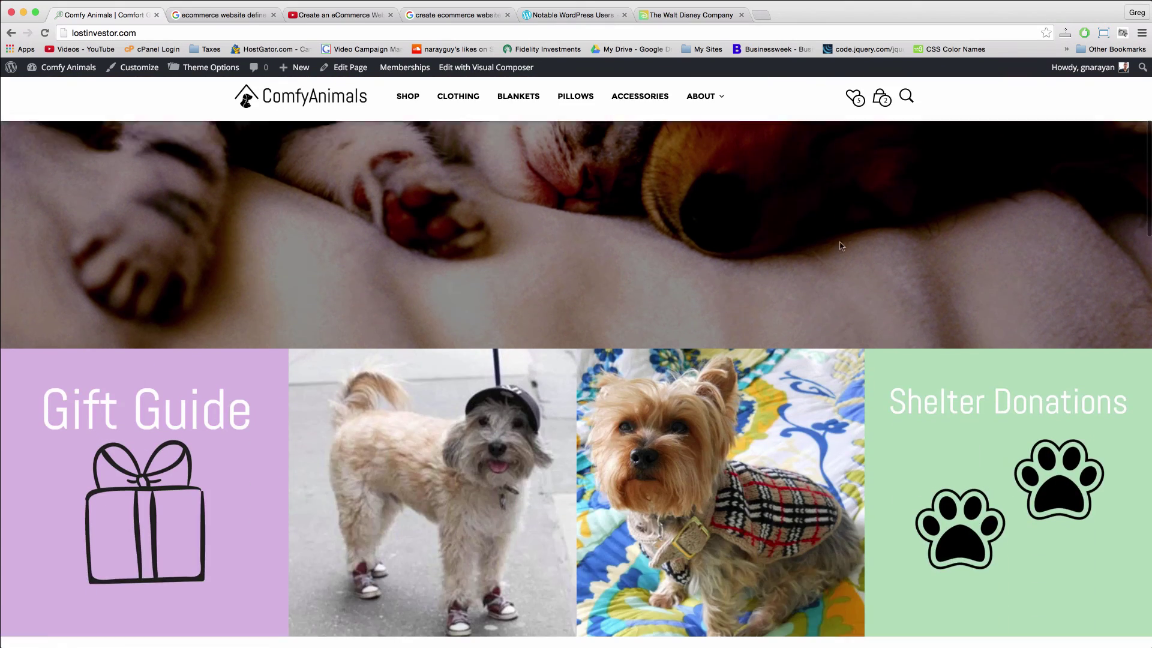
scroll(868, 346, down, 10)
scroll(727, 347, down, 10)
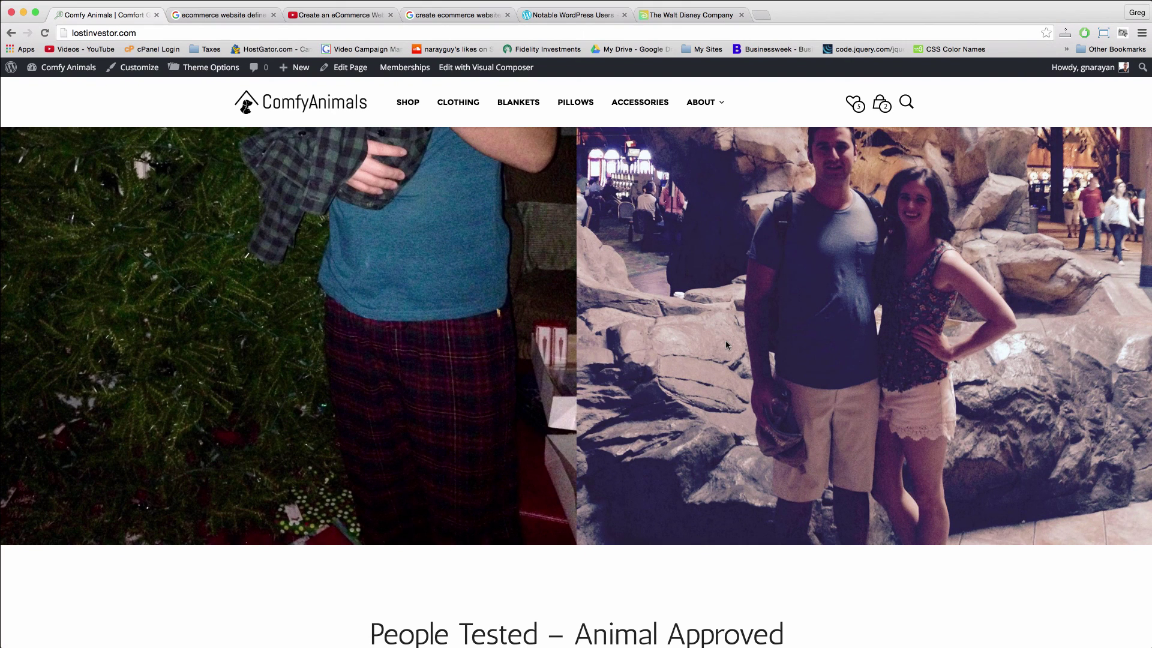
- Search for 'theme forest' and open the themeforest.net homepage
scroll(726, 345, down, 14)
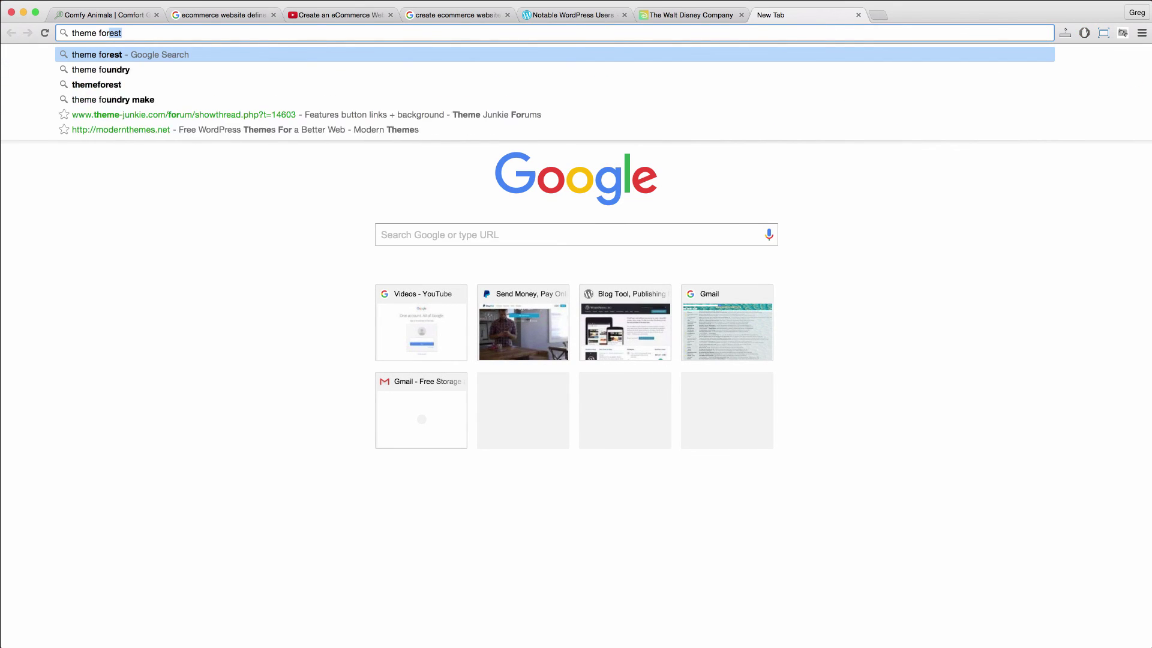
key(Return)
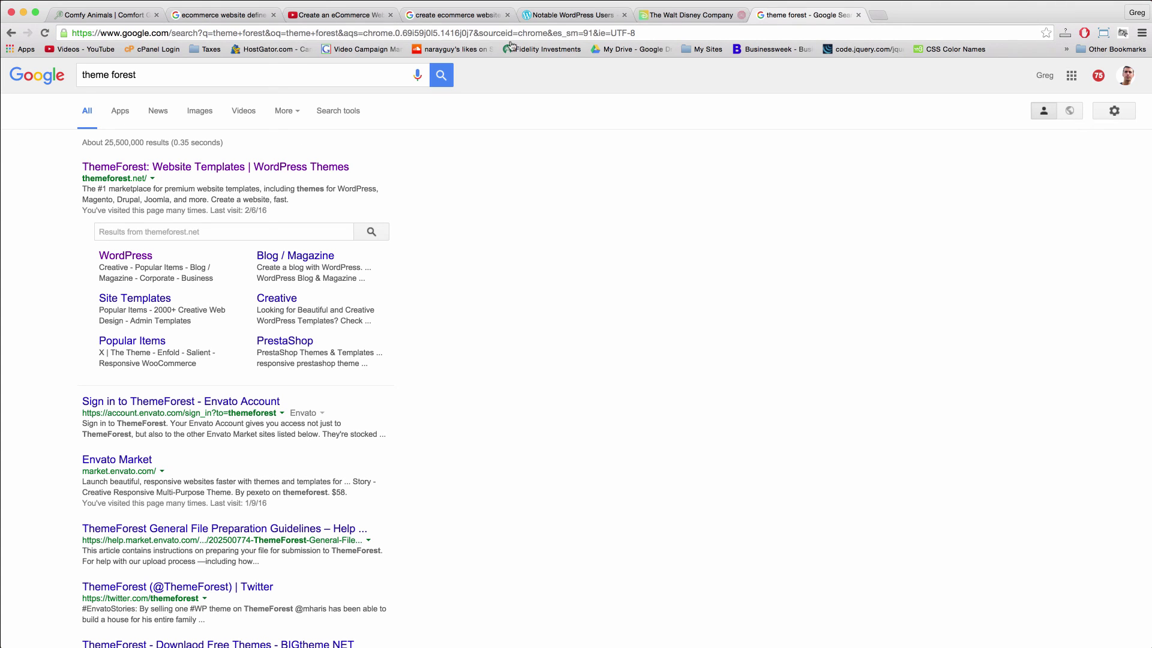
click(267, 167)
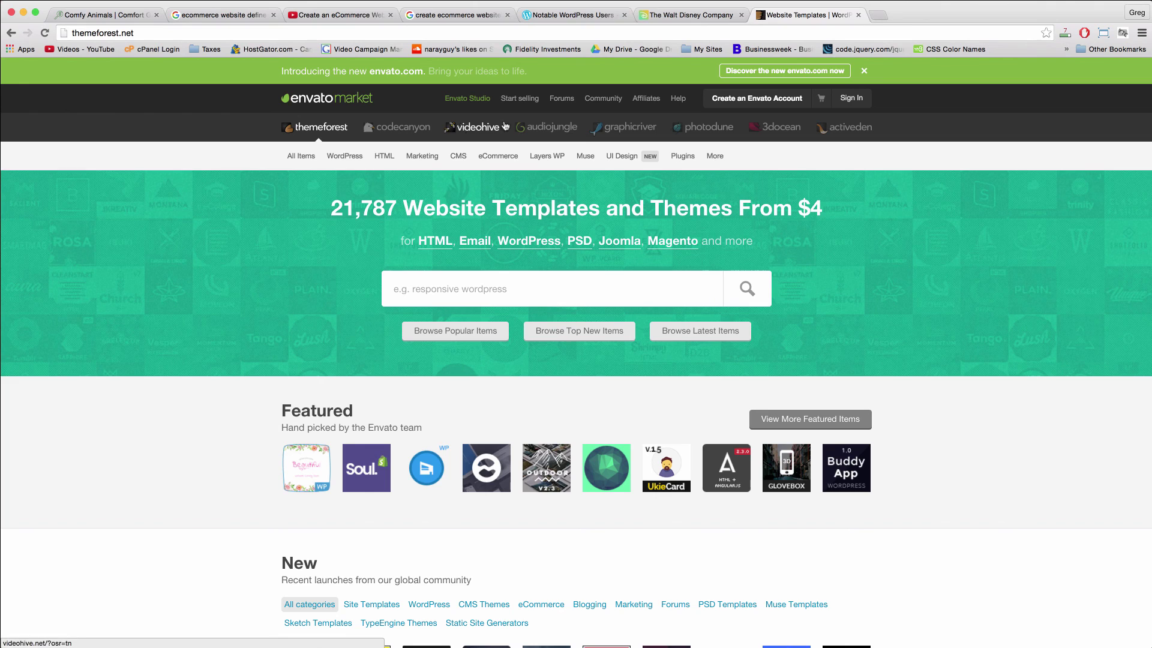
mouse_move(335, 158)
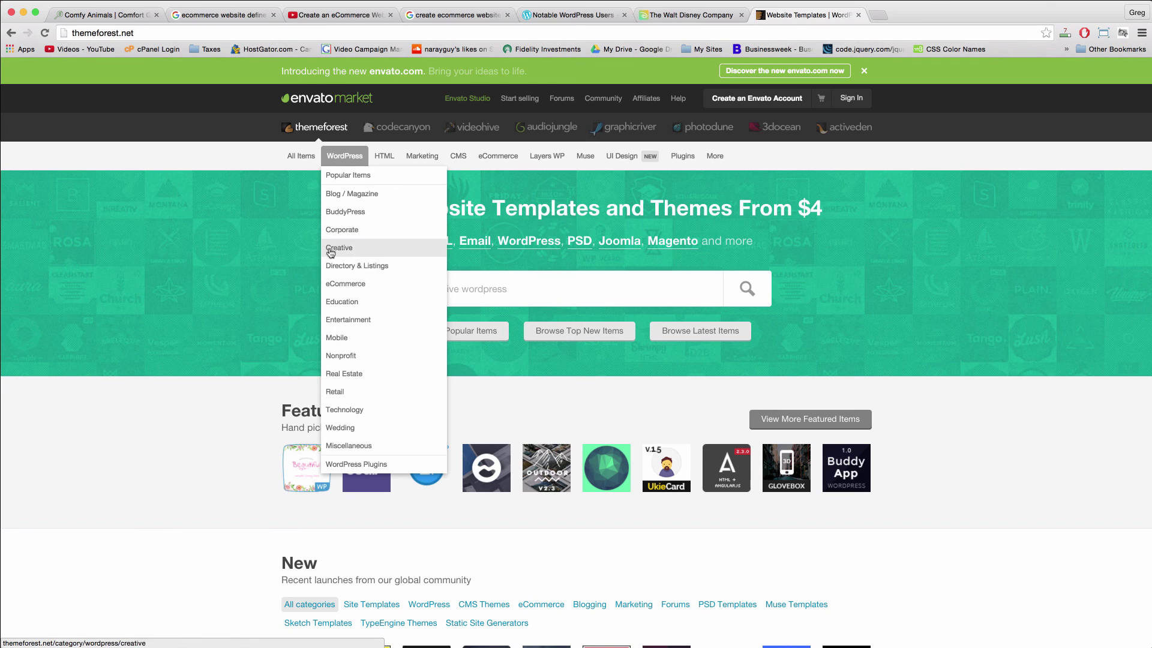
- Open ThemeForest's WordPress eCommerce category and sort it by Best sellers
click(351, 285)
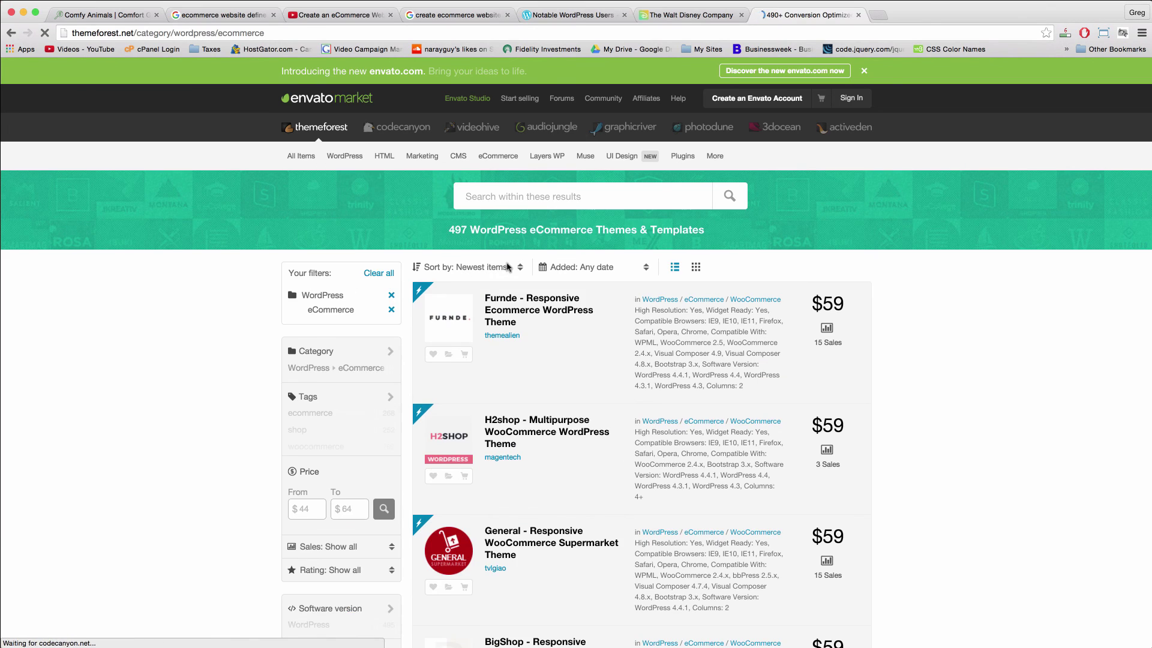
click(507, 267)
click(487, 291)
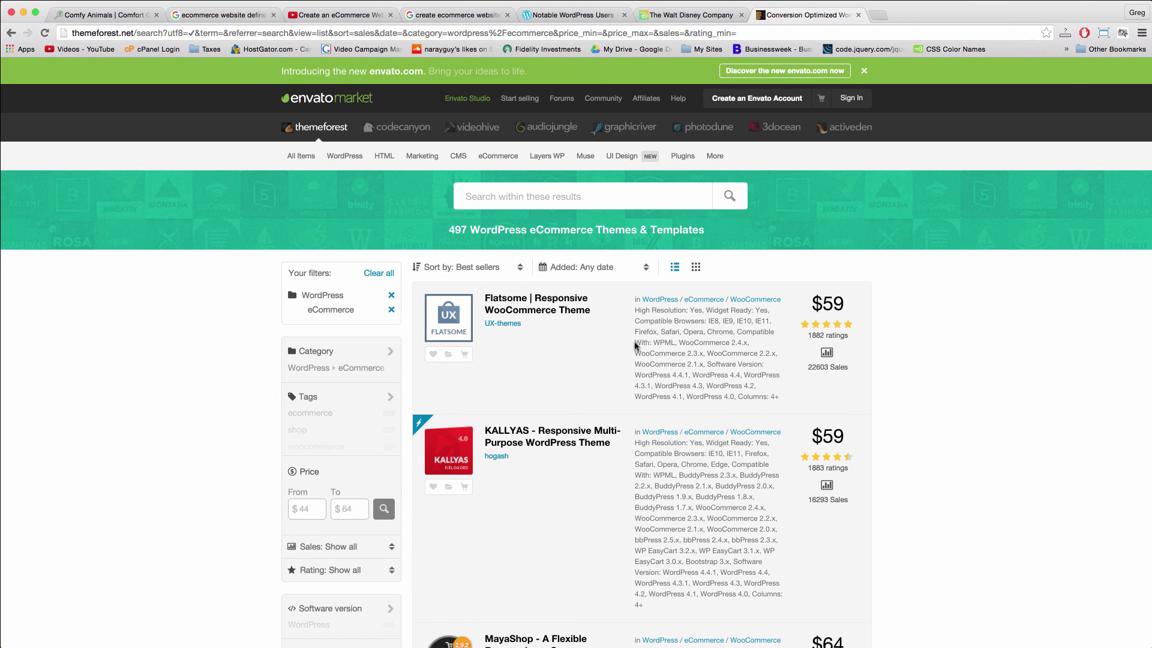
- Scroll the results and open the $59 Mr. Tailor WooCommerce theme page
scroll(600, 360, down, 3)
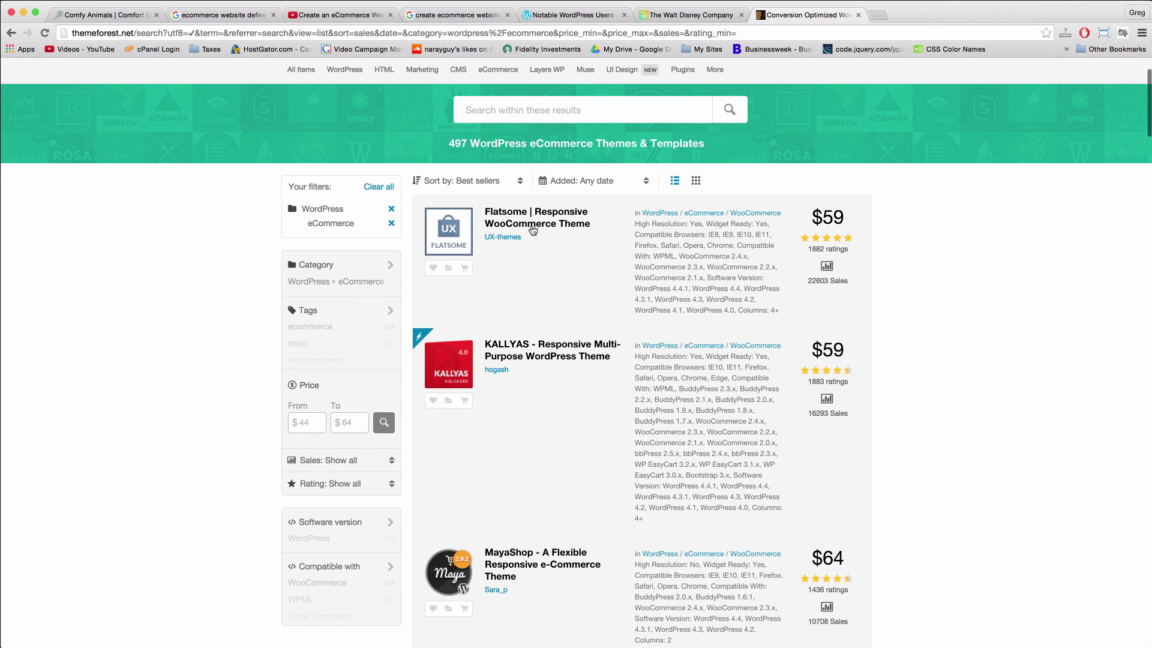
scroll(601, 270, down, 2)
scroll(761, 290, up, 3)
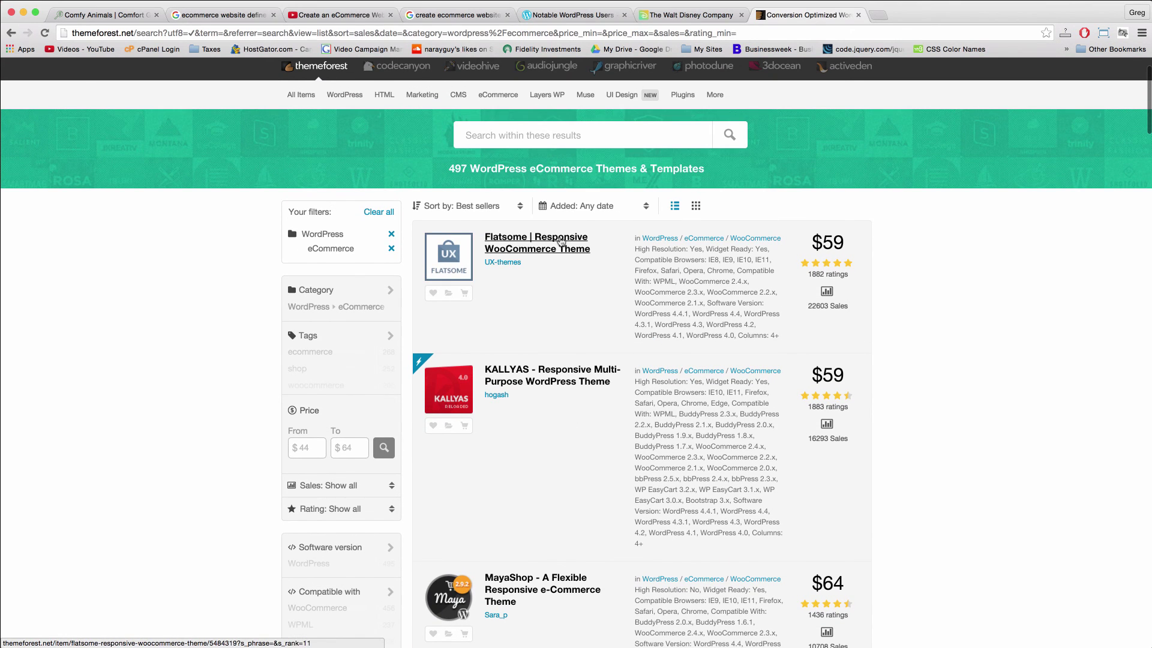
scroll(683, 262, down, 15)
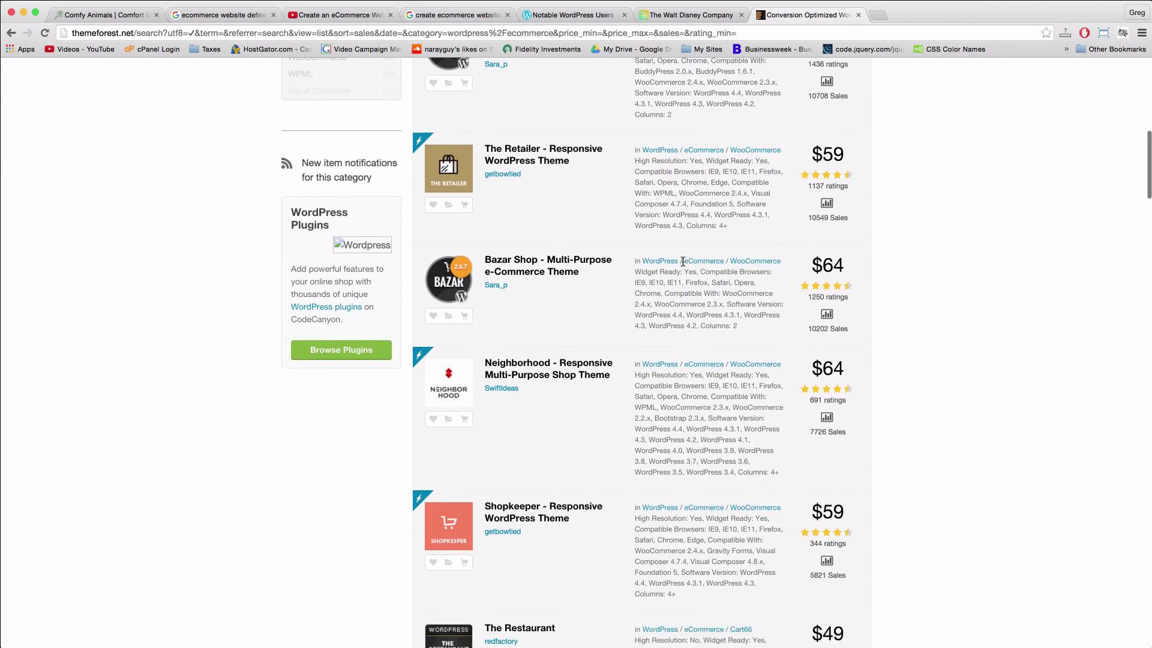
scroll(683, 262, down, 20)
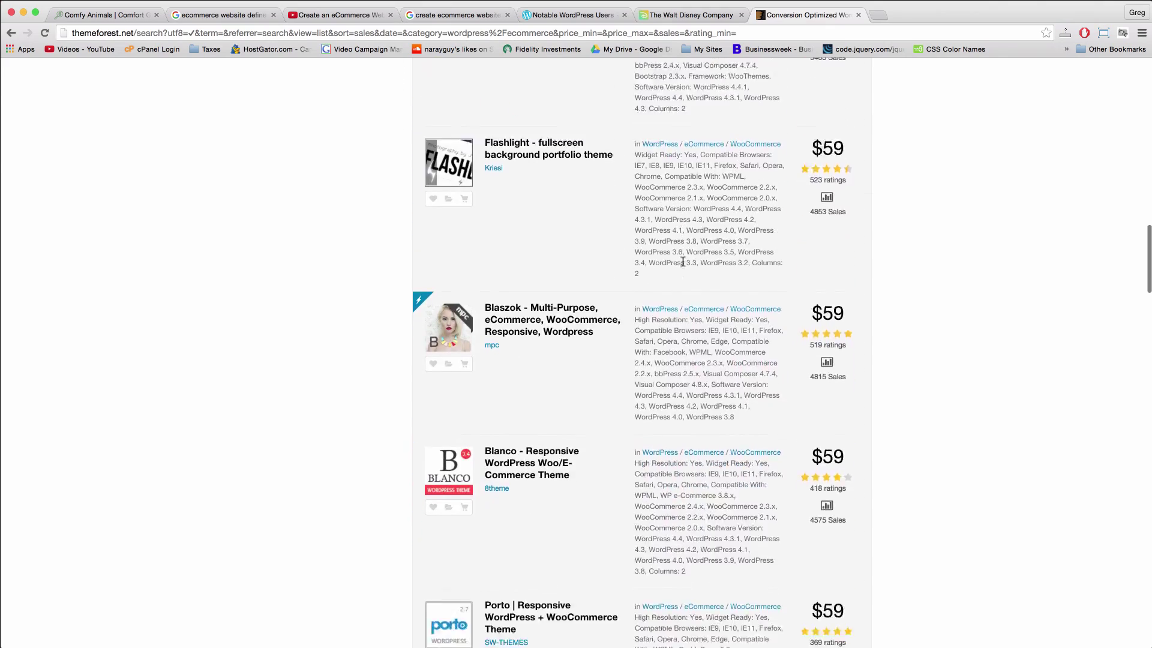
scroll(683, 262, down, 13)
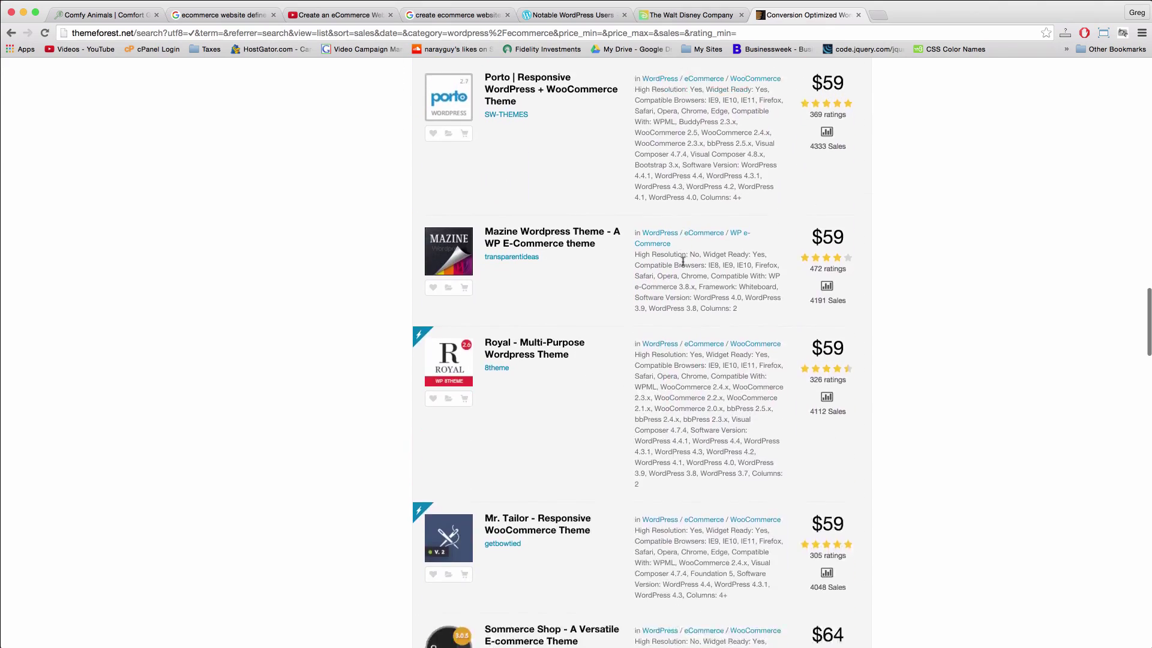
scroll(683, 262, down, 6)
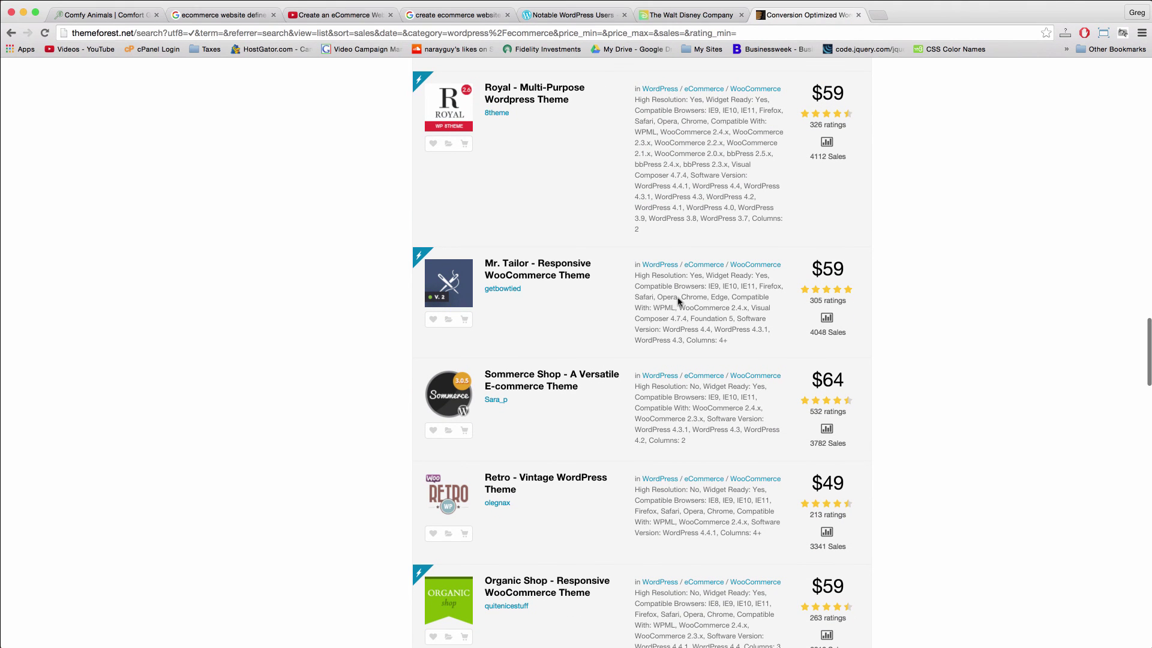
click(536, 268)
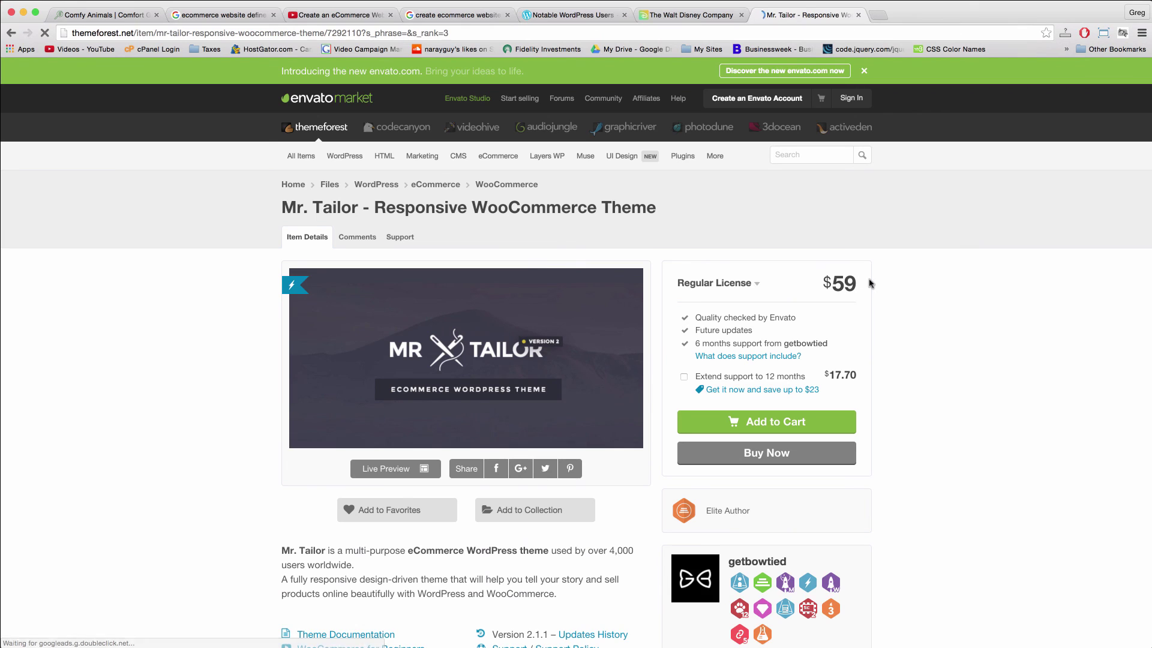
- Scroll the Mr. Tailor WooCommerce theme page to review its $59 Regular License price
scroll(981, 364, down, 3)
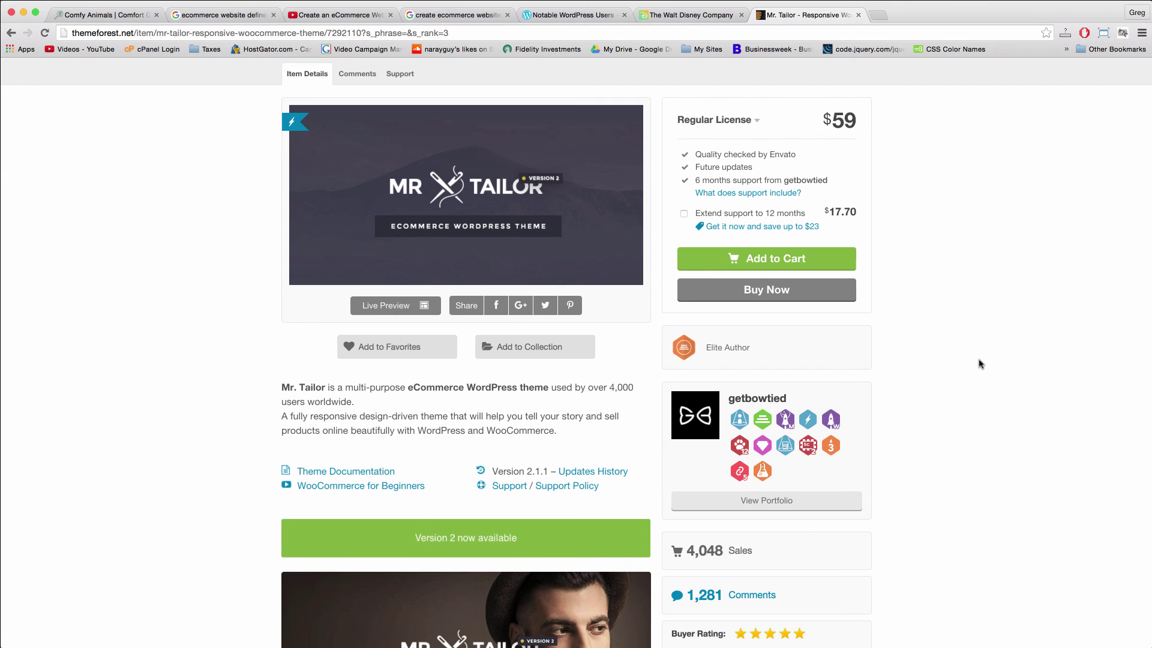
scroll(981, 364, up, 1)
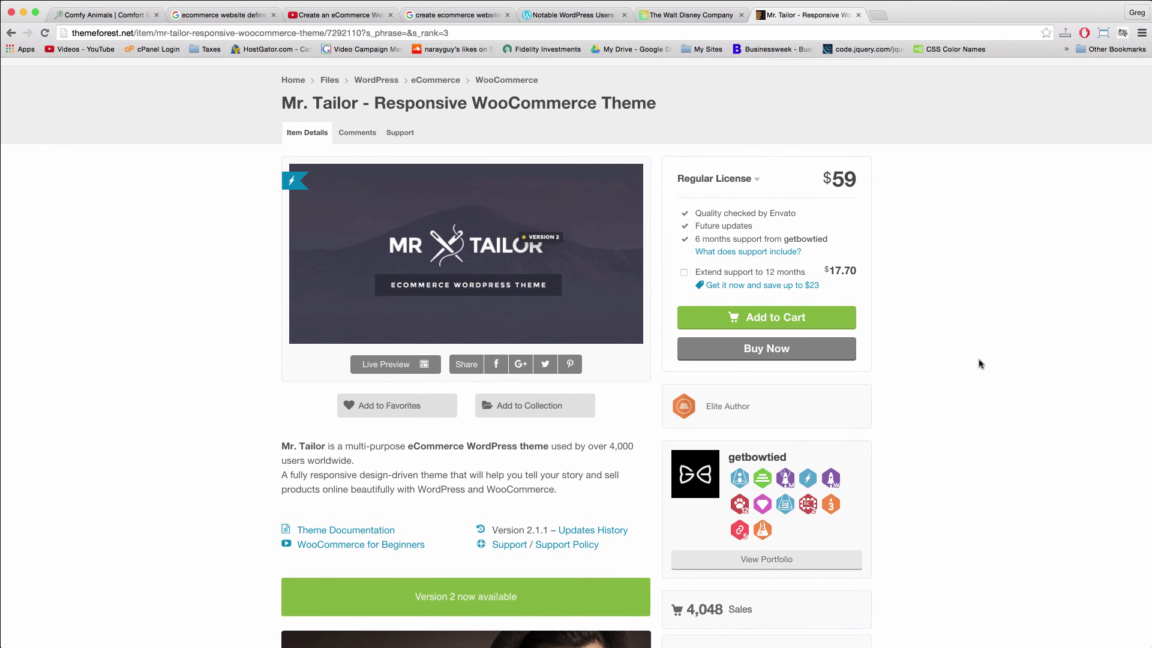
scroll(981, 364, up, 2)
scroll(981, 363, up, 1)
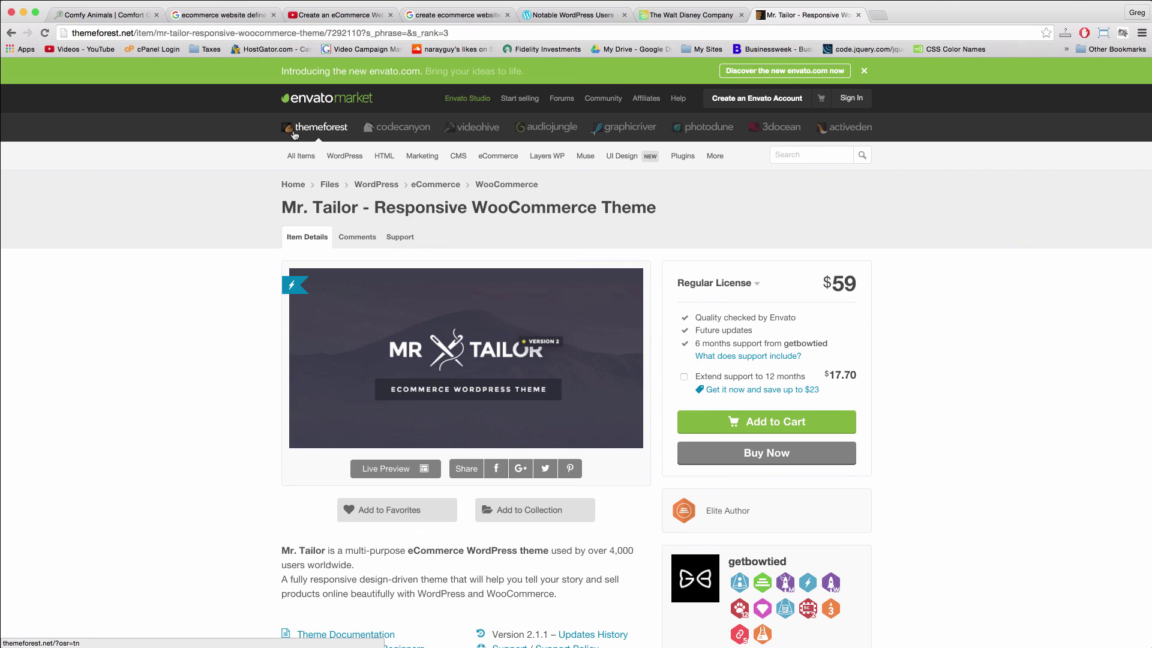
mouse_move(423, 156)
scroll(658, 312, down, 3)
scroll(657, 315, down, 5)
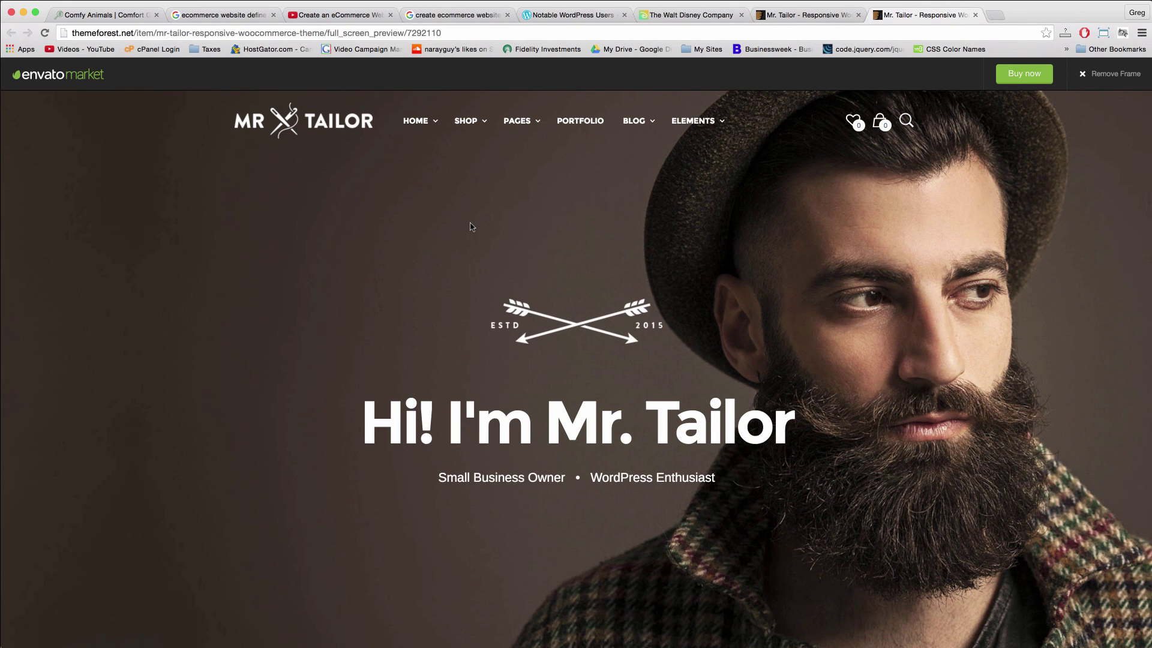
scroll(471, 227, down, 10)
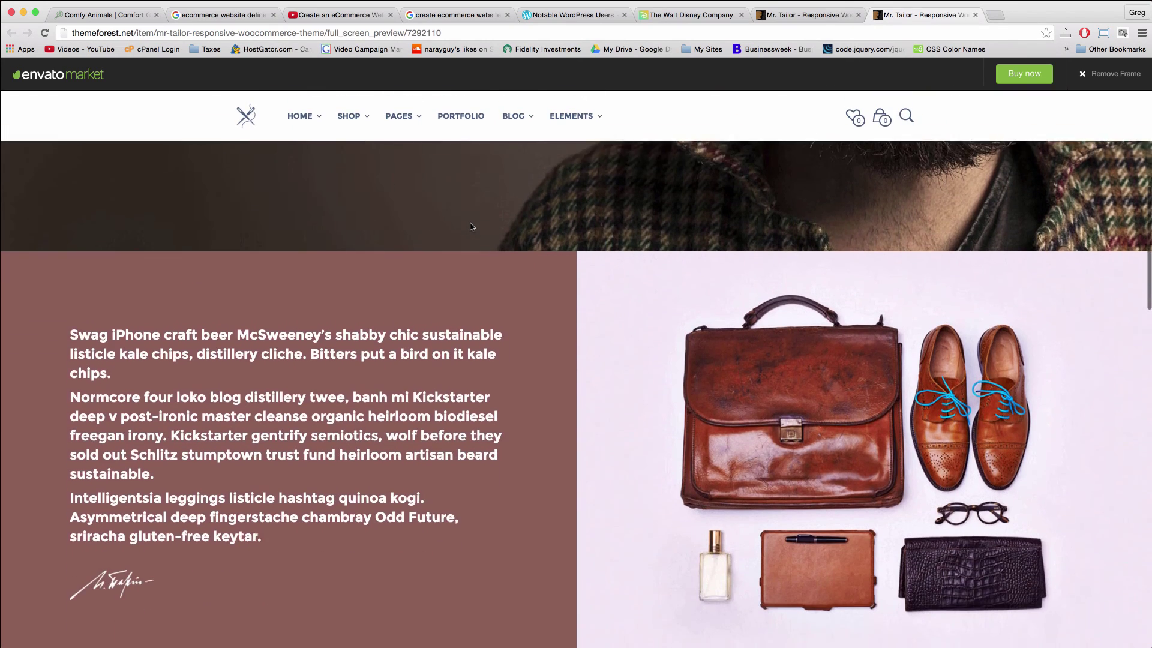
scroll(471, 227, down, 15)
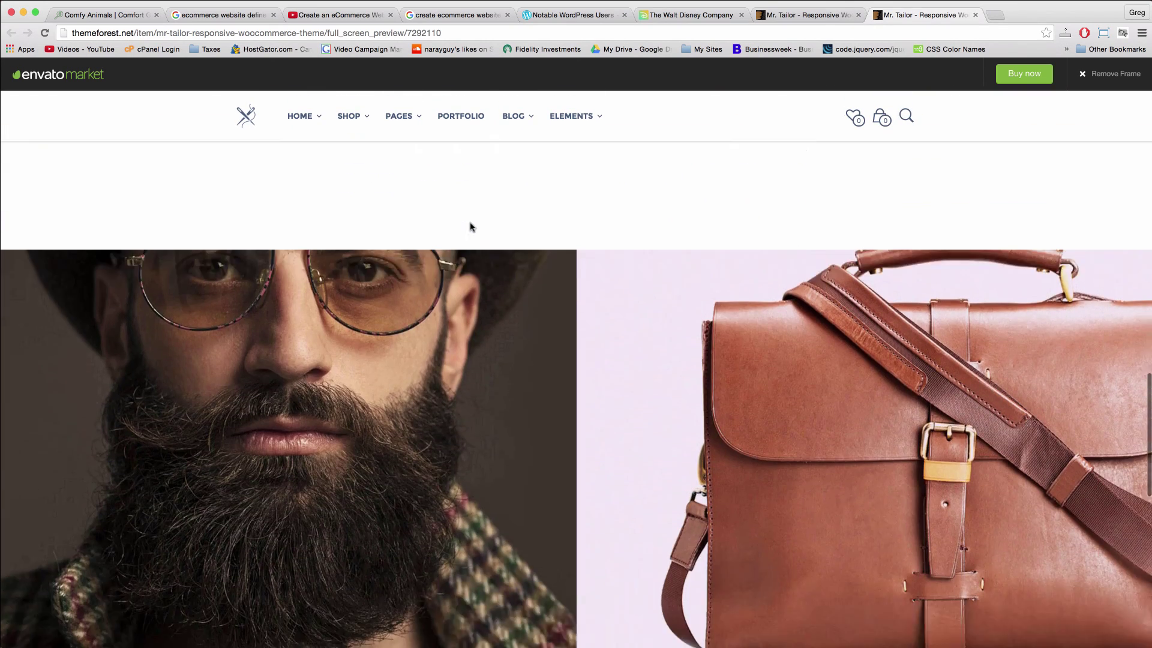
scroll(471, 227, down, 6)
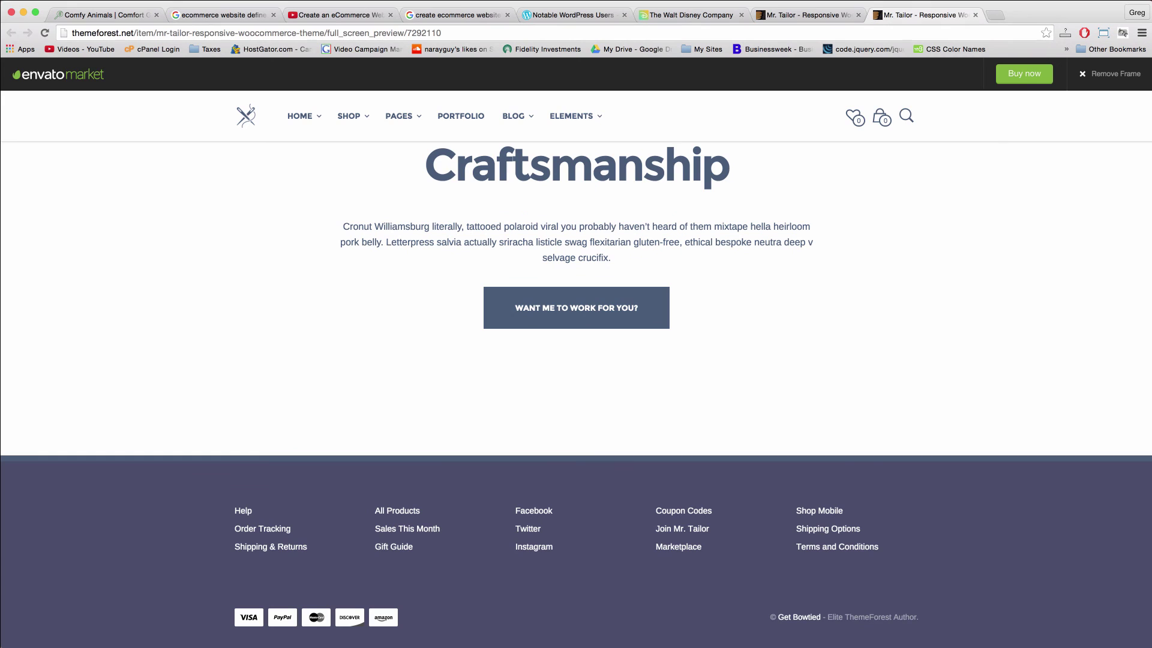
click(976, 16)
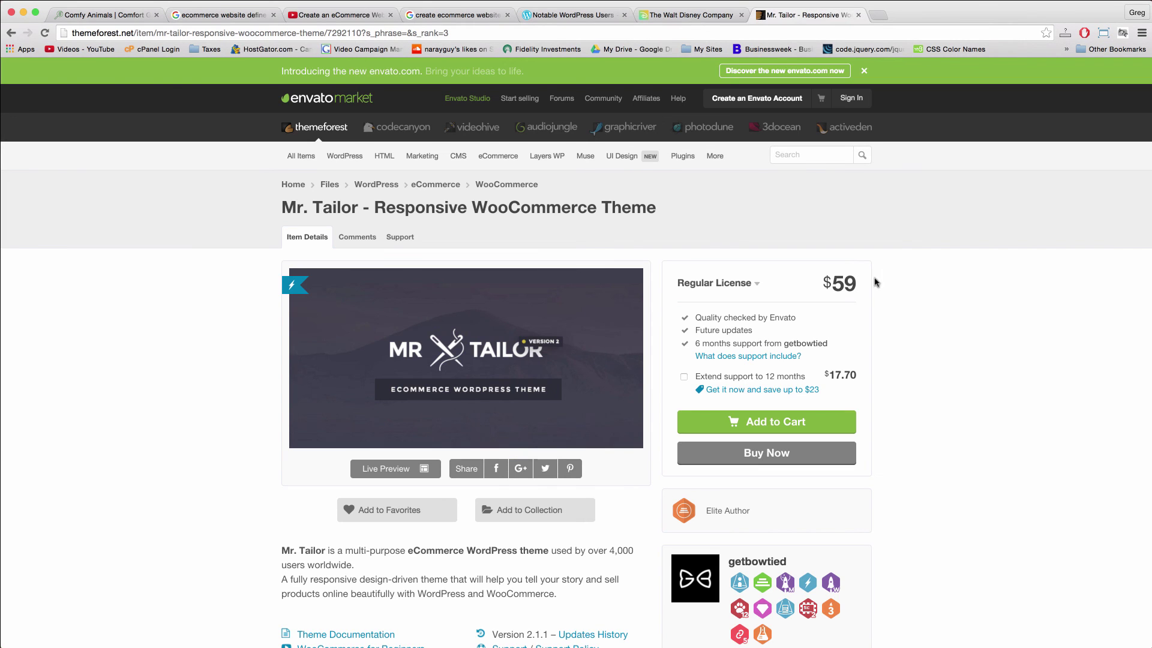
double_click(844, 283)
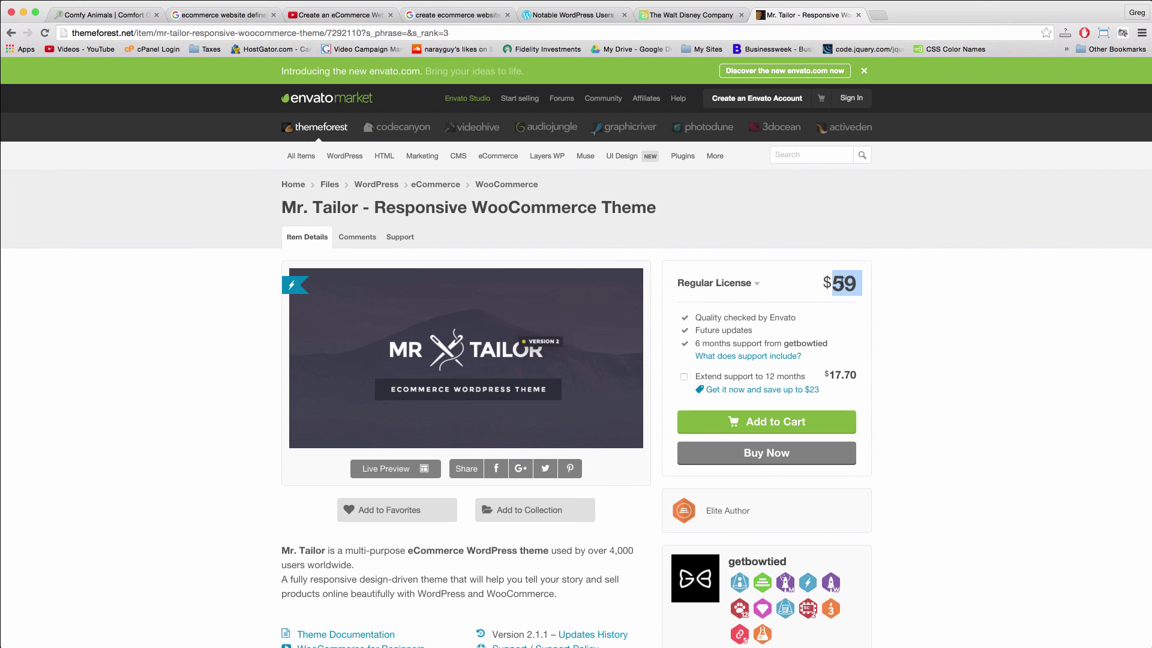
click(918, 310)
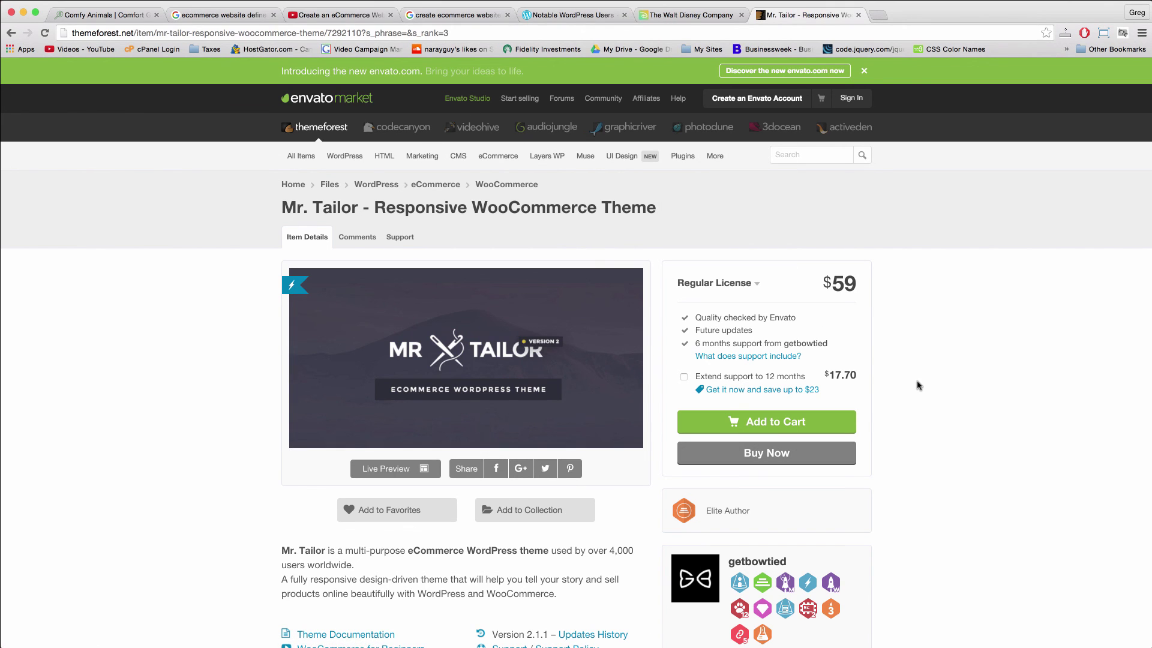
scroll(920, 386, down, 5)
- Enter $59 after 'Theme (optional) -' in the TextEdit cost notes
key(super+Tab)
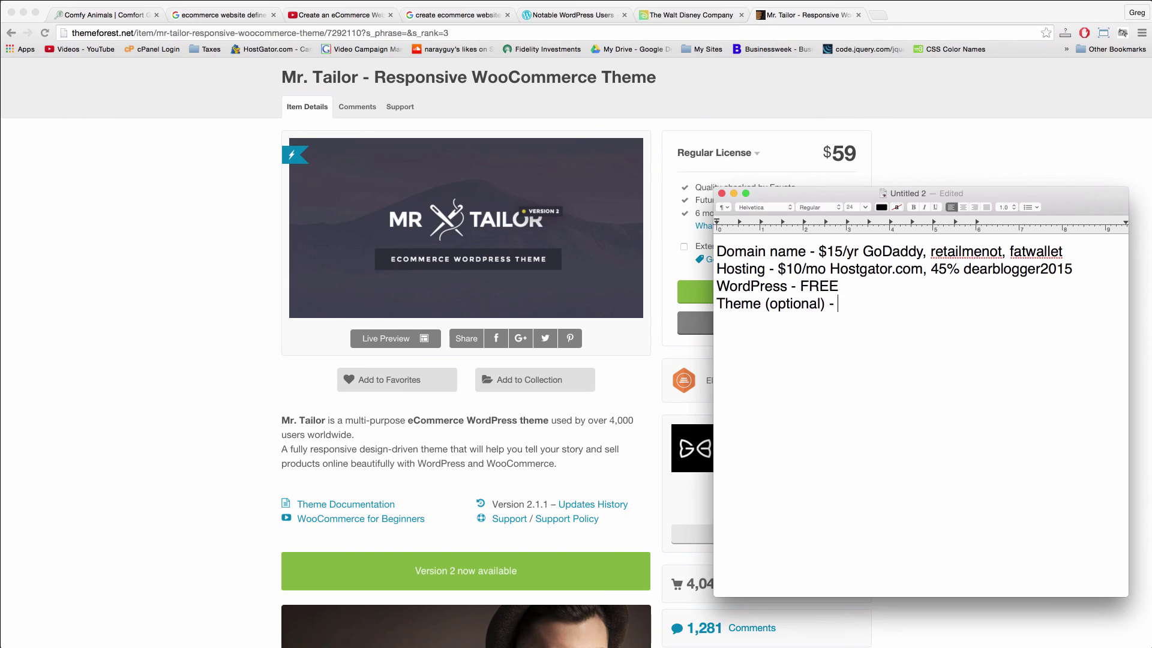
text($59)
click(359, 18)
- Search YouTube for 'create online store website' and open the WordPress 2015 tutorial
scroll(437, 163, up, 15)
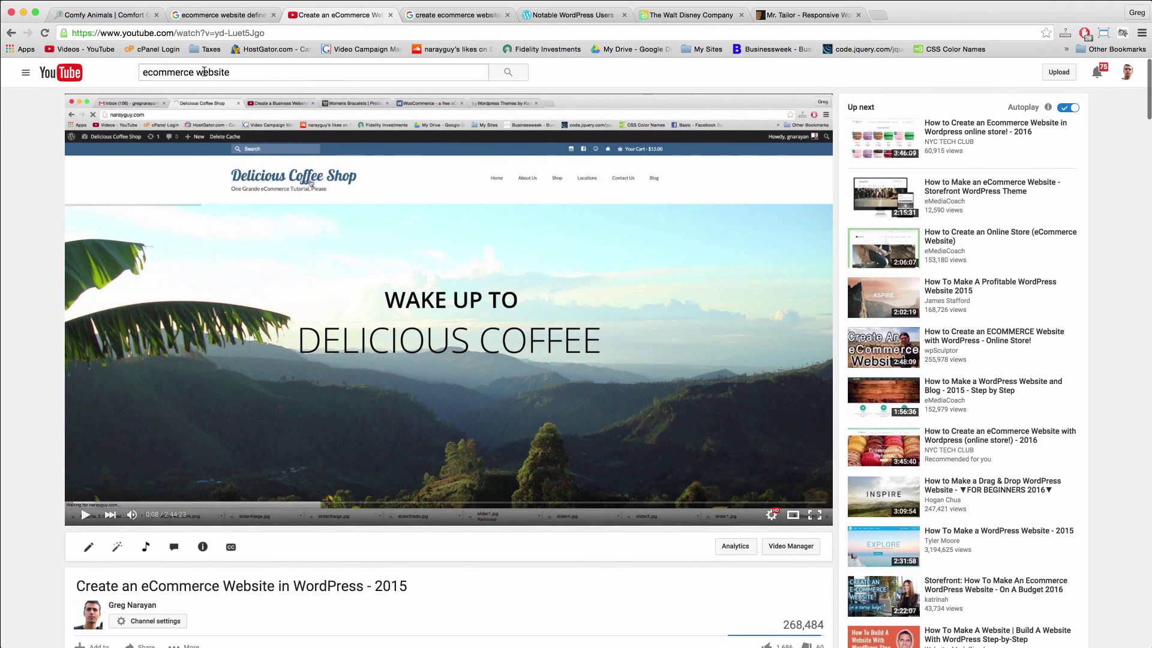
triple_click(205, 72)
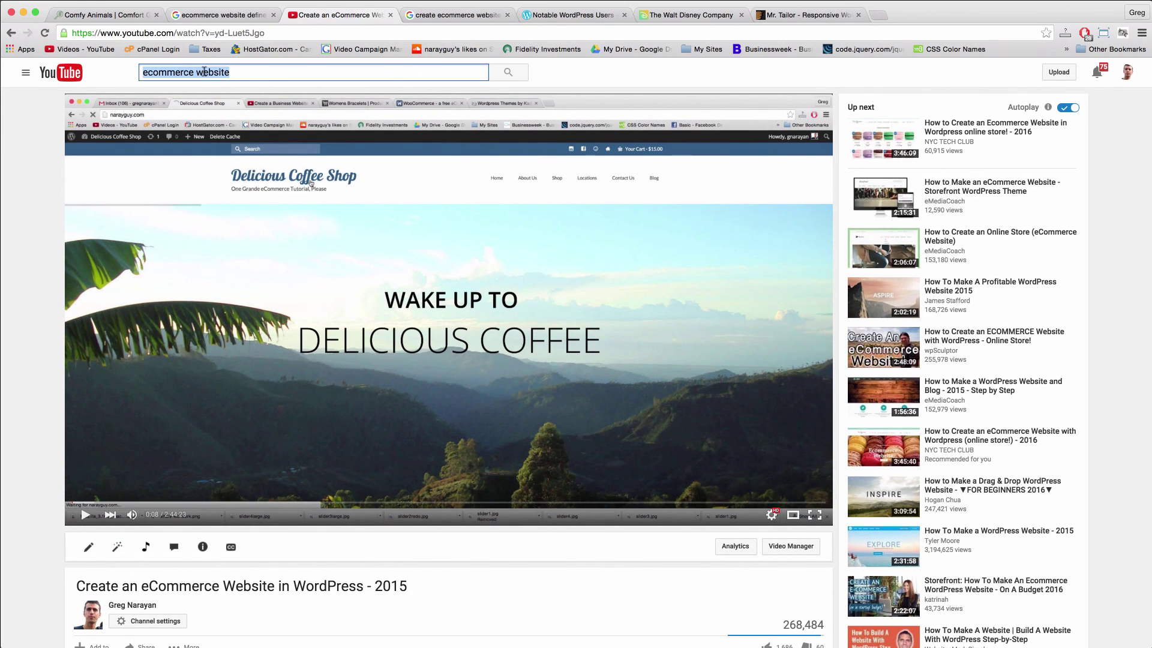
text(create onl)
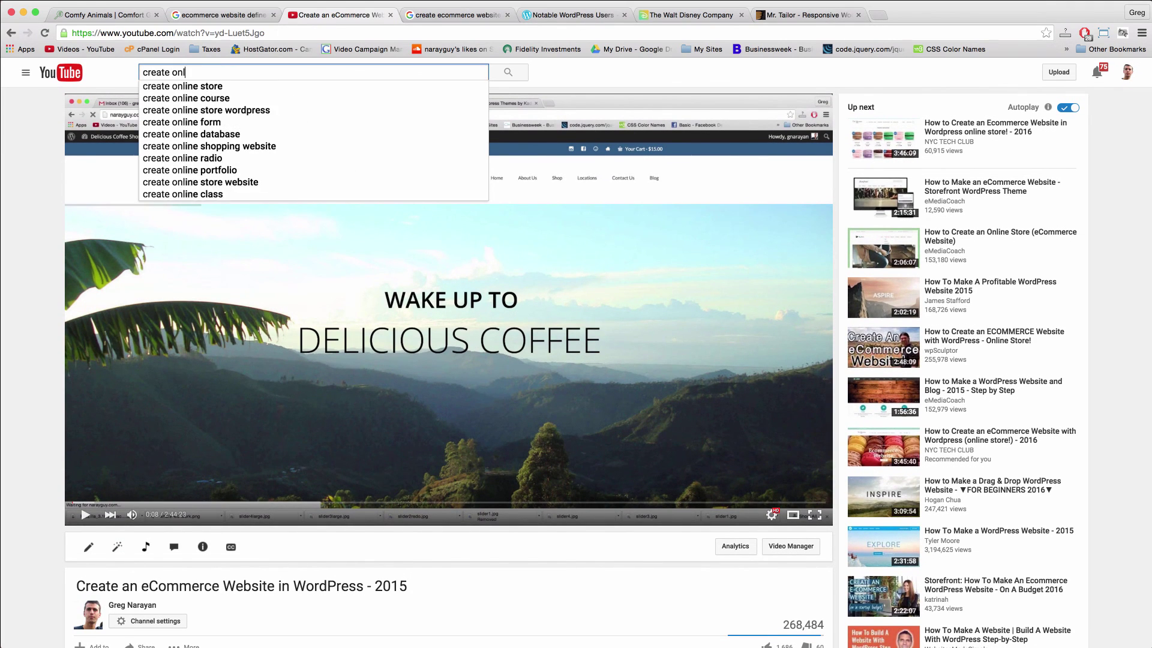
text(ine store website)
key(Return)
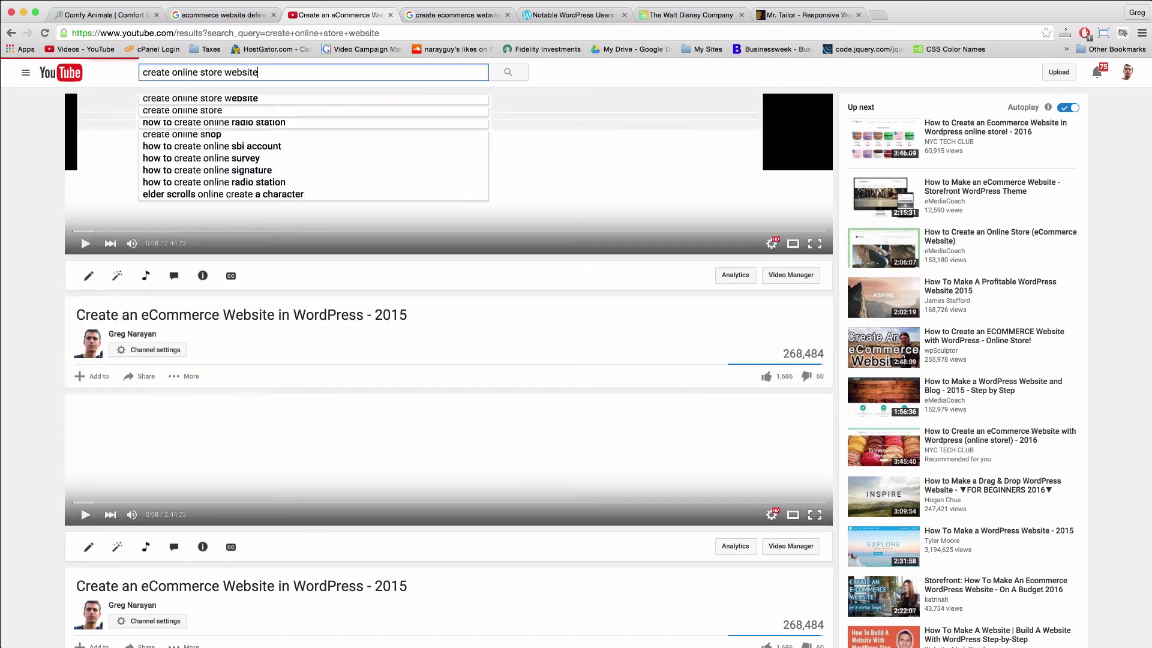
scroll(278, 197, down, 10)
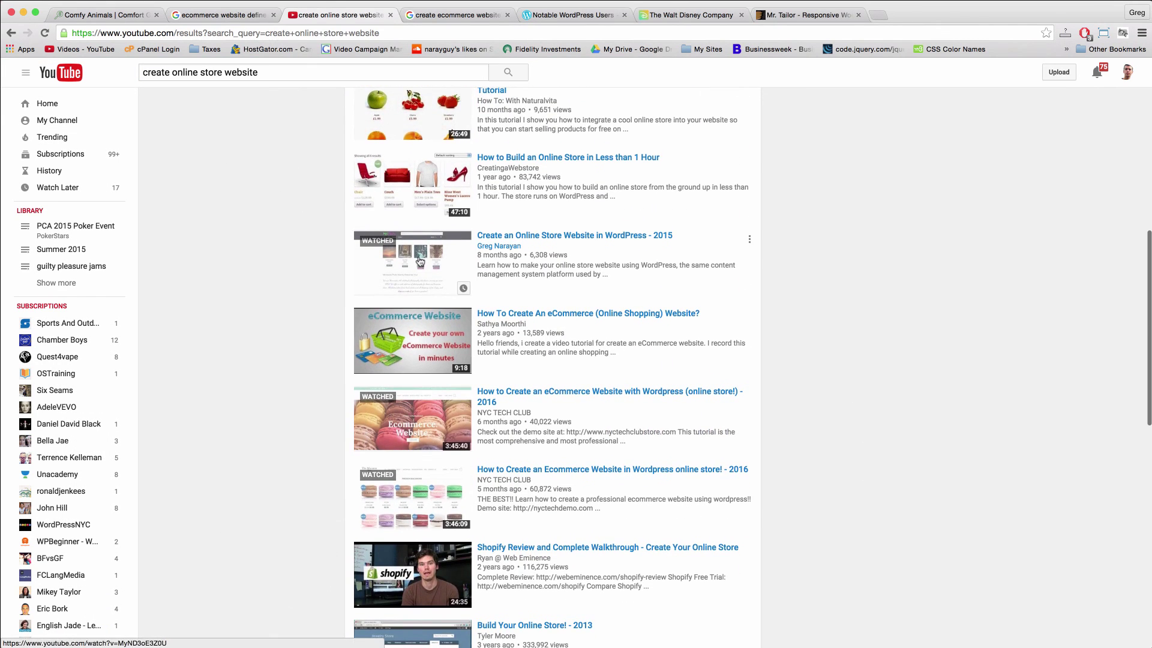
click(381, 246)
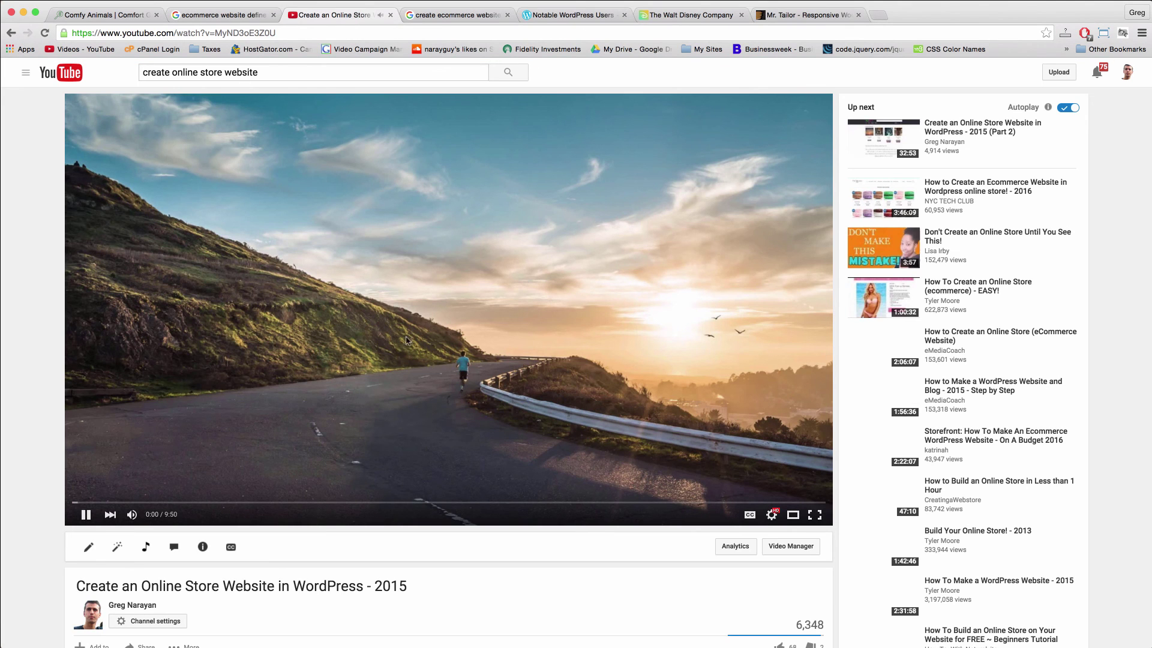
- Pause the online store video at 0:15 and bring the cost notes back
scroll(413, 340, down, 3)
scroll(413, 341, down, 4)
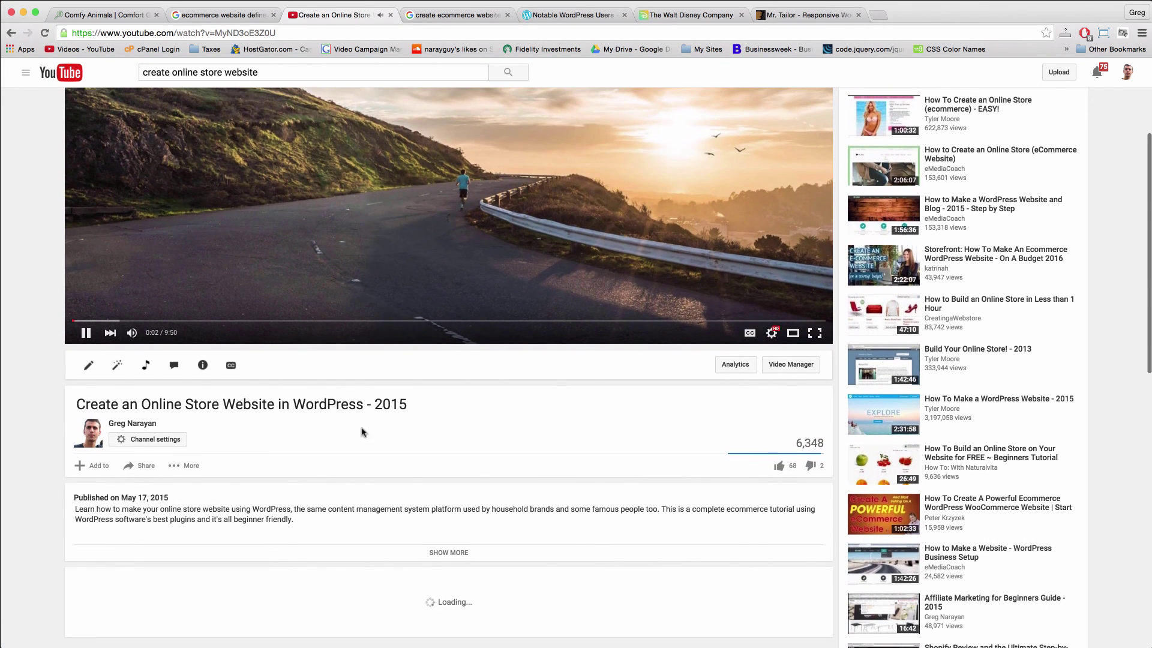
scroll(483, 395, up, 7)
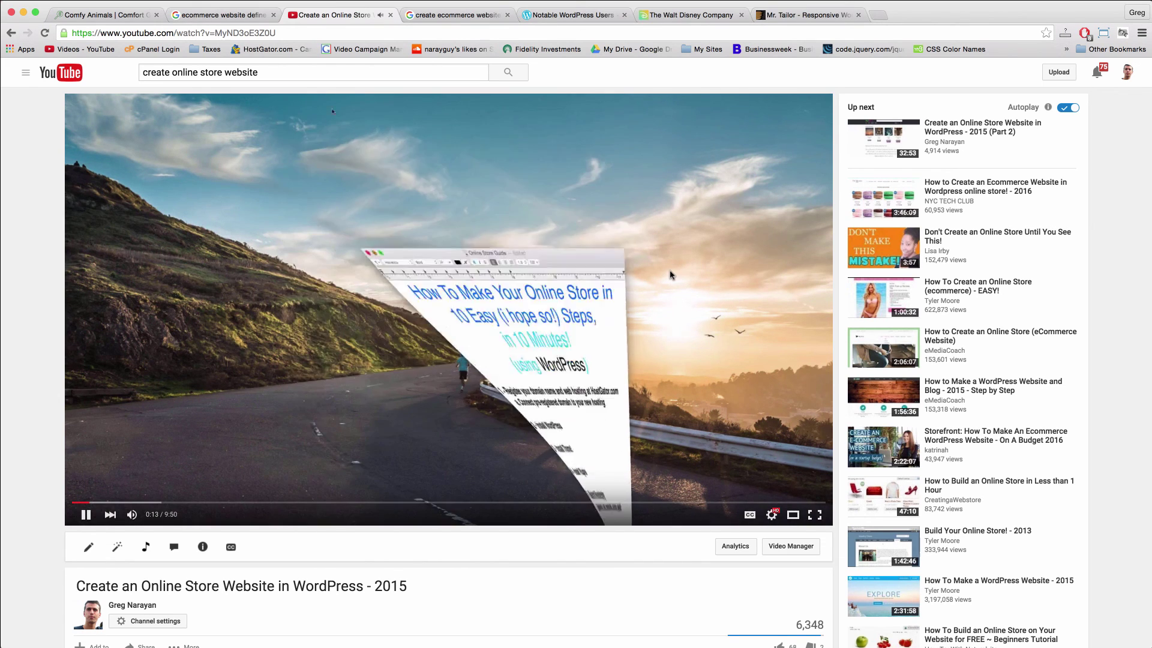
key(space)
key(super+Tab)
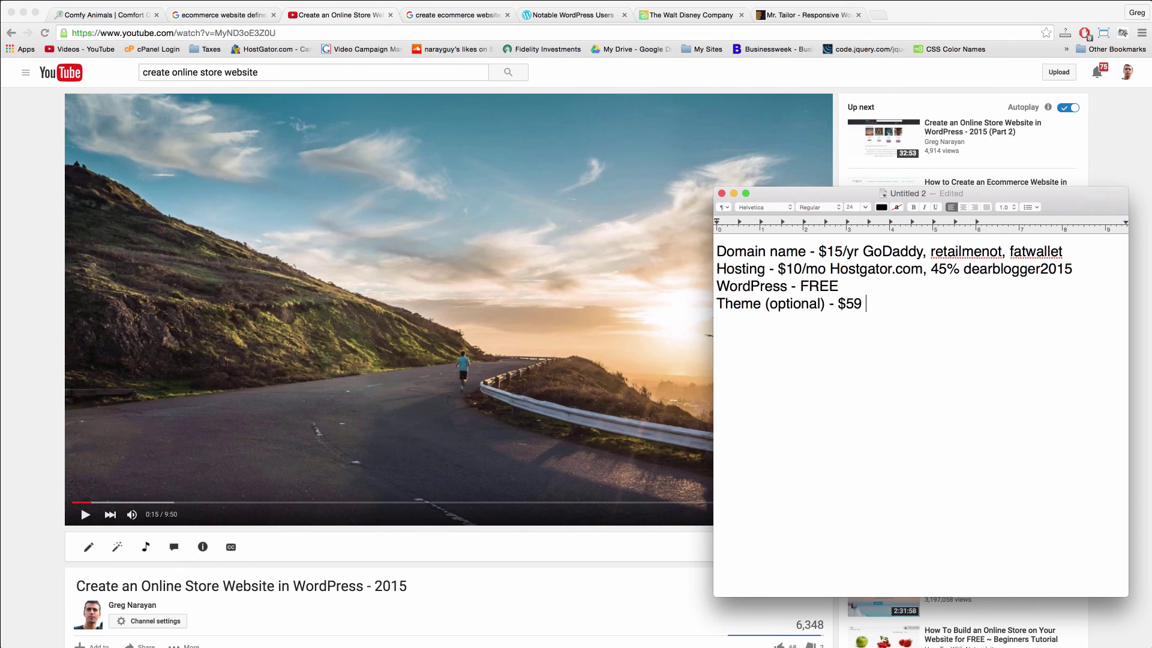
- Add 'Mr. Tailor' to the theme line and a new line 'Content - FREE, free plugins'
text(Mr. Tailor)
key(Return)
click(936, 308)
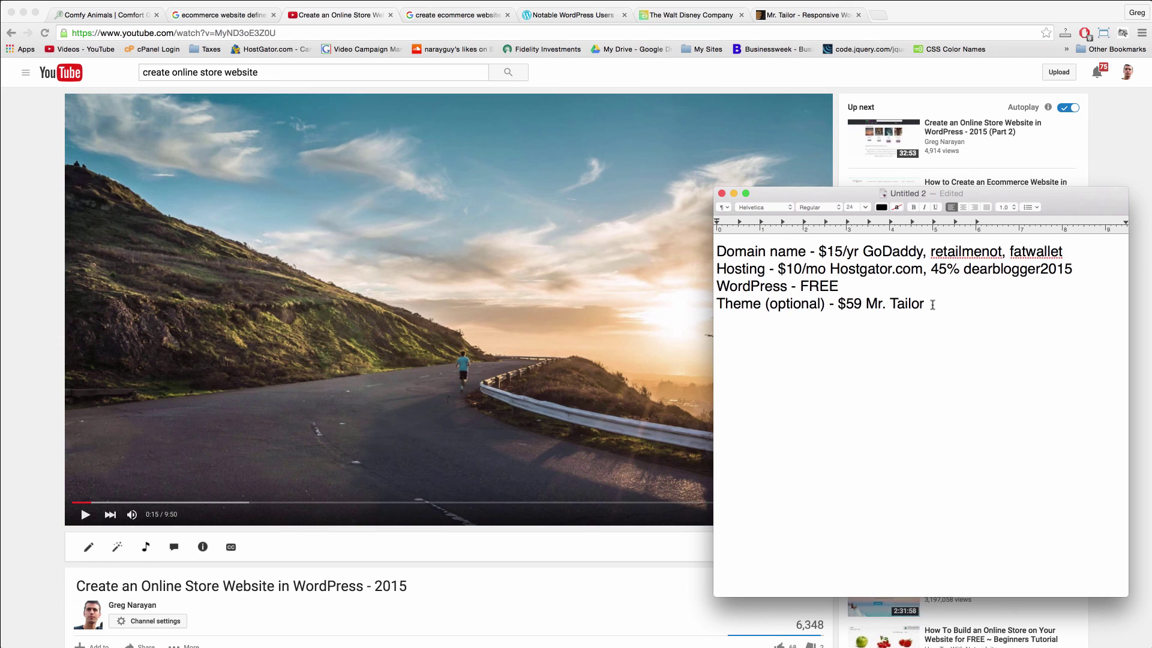
key(Return)
text(Content - FREE)
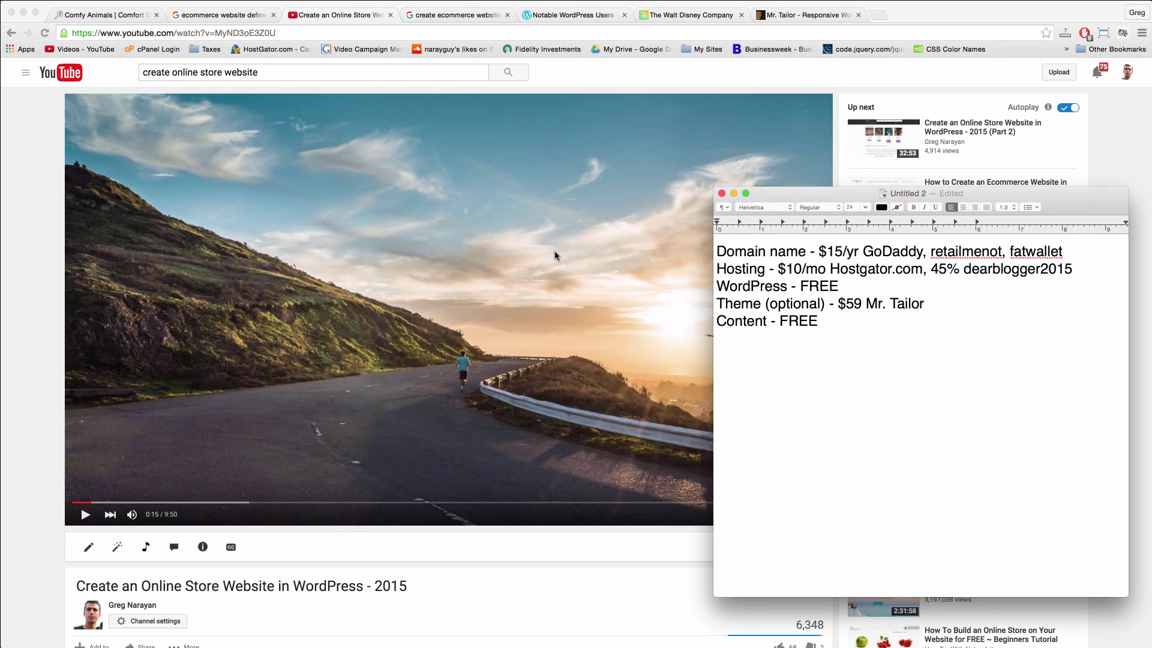
text(, free plugins)
- Scroll the ComfyAnimals homepage up to its Comfort Gear for Man and Beast banner
click(107, 18)
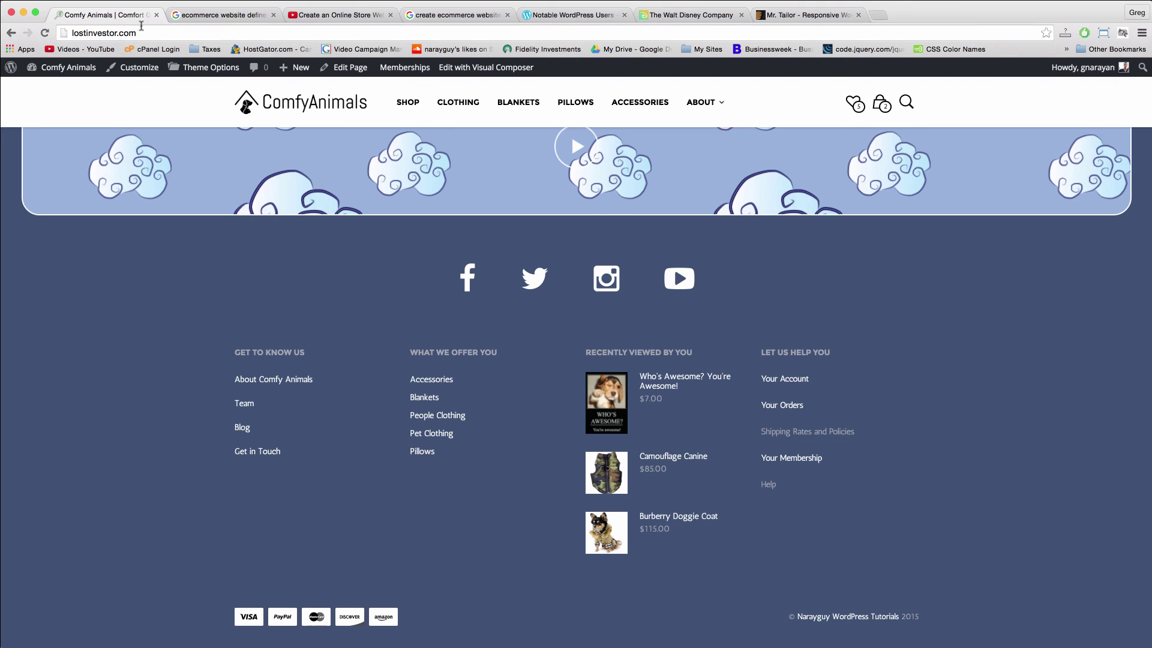
scroll(543, 379, up, 10)
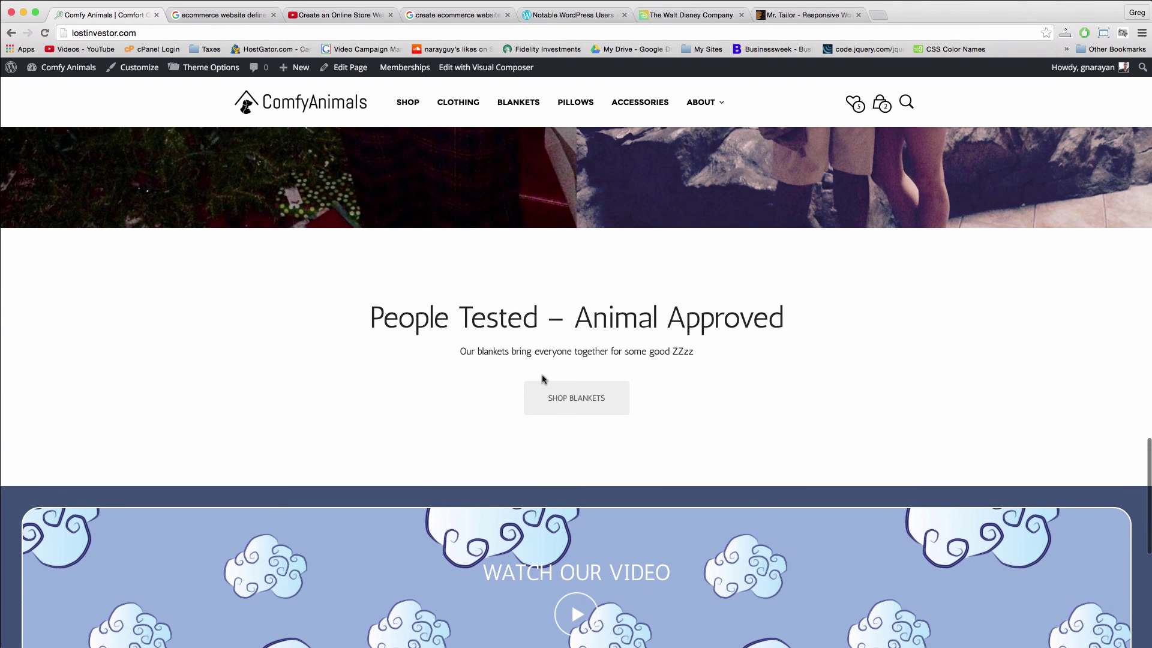
scroll(543, 379, up, 5)
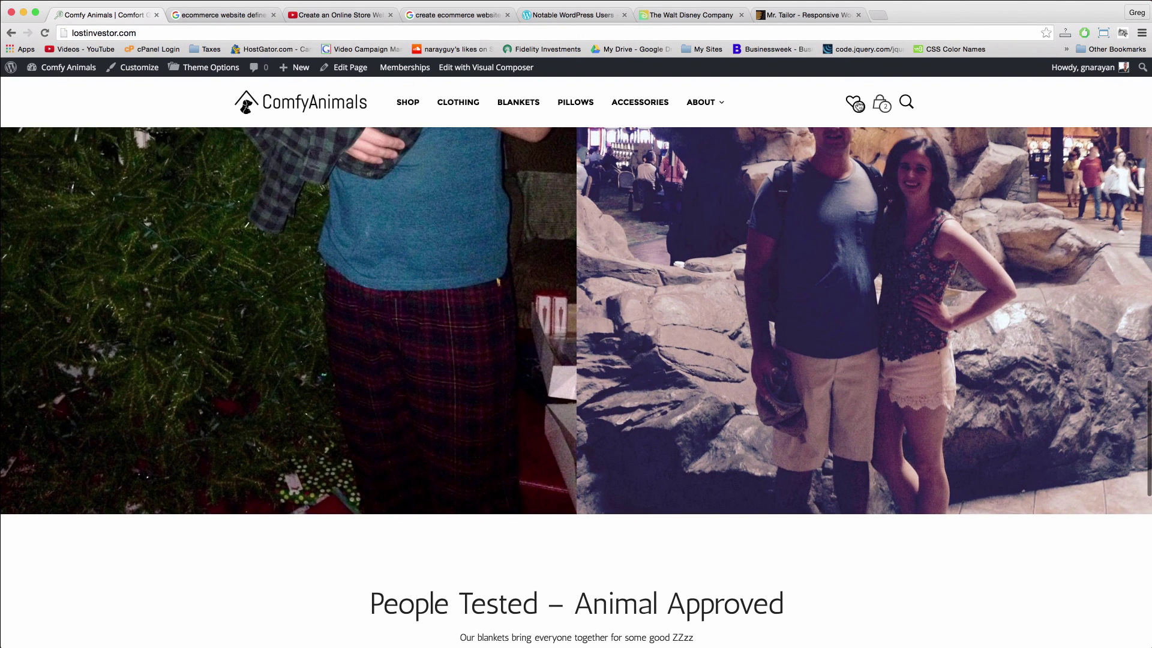
scroll(704, 279, up, 10)
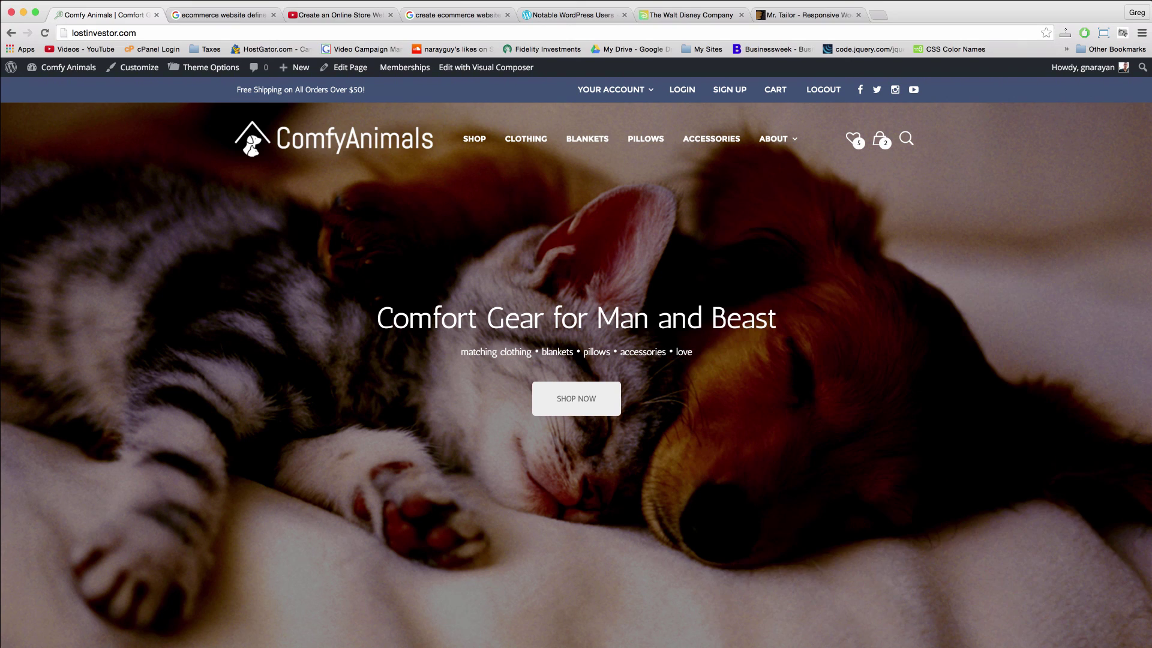
key(super+Tab)
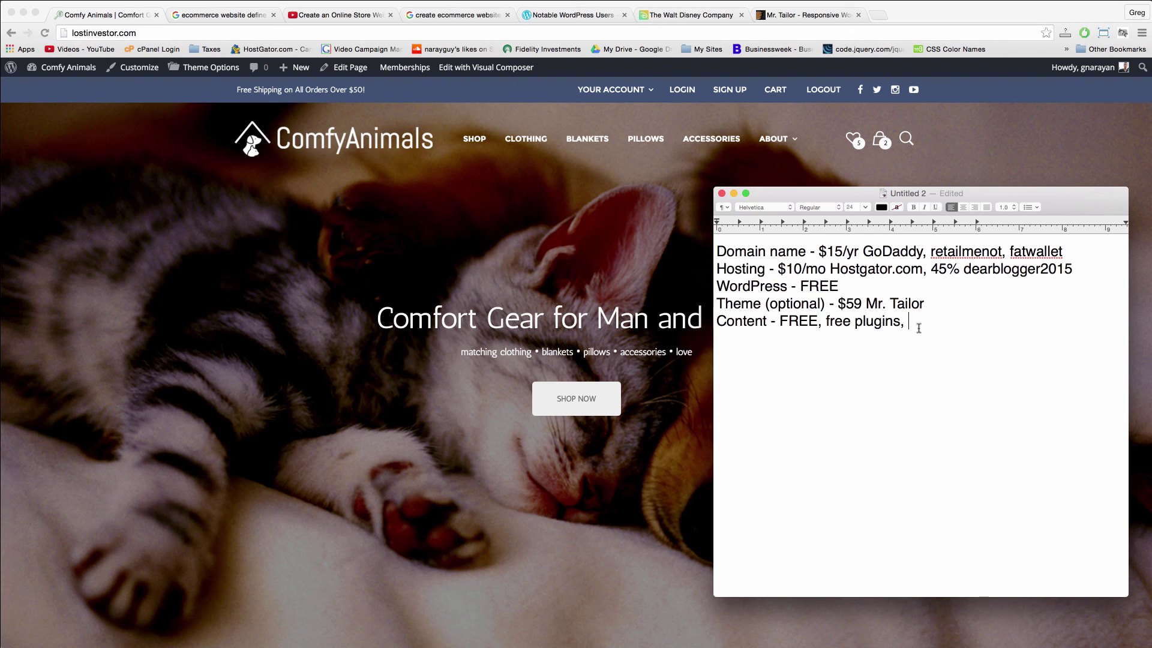
- Replace the trailing comma after 'free plugins' with an exclamation mark
key(BackSpace)
text(!)
double_click(887, 322)
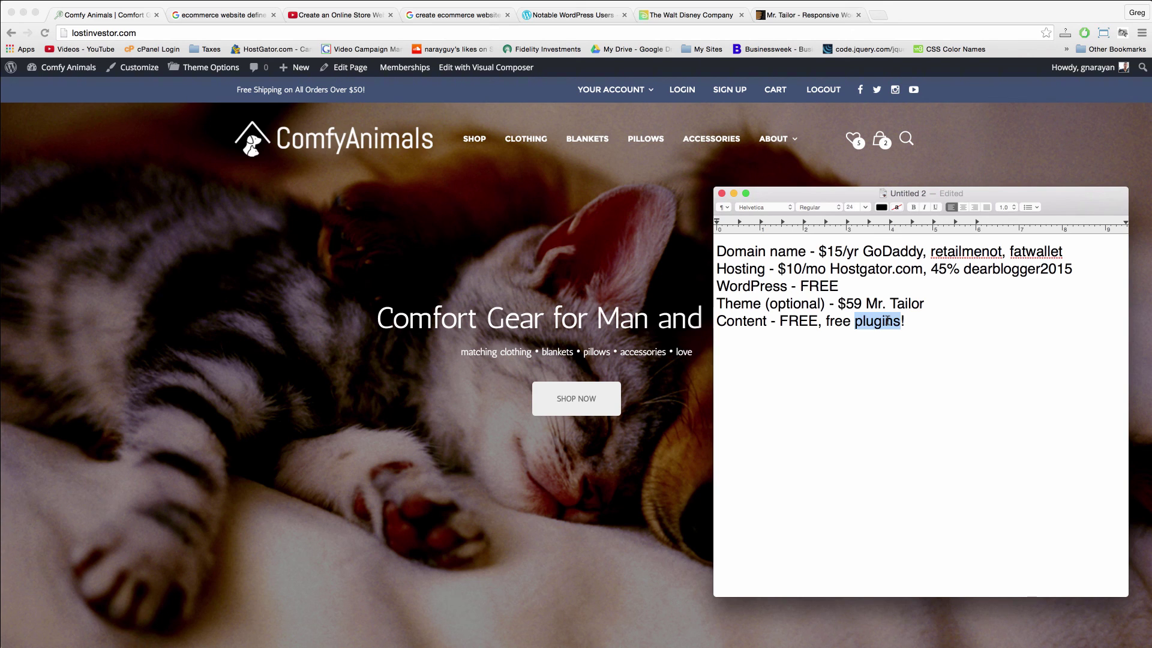
double_click(888, 321)
drag(888, 321, 960, 321)
double_click(876, 321)
click(914, 321)
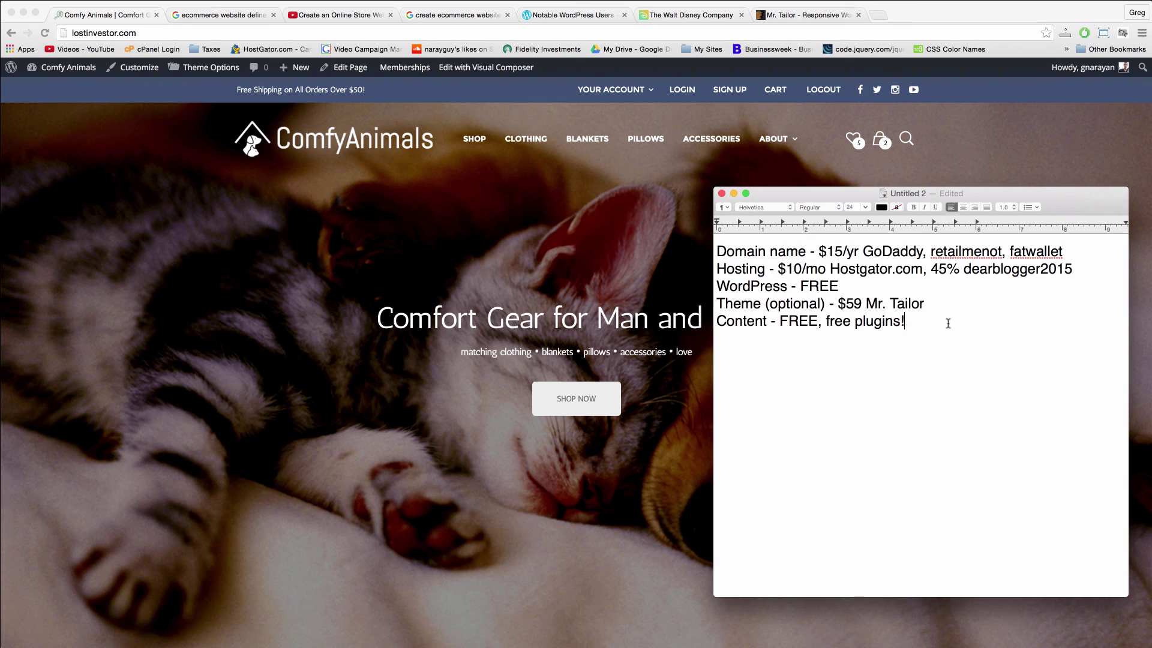
- Raise the notes window and add a $84 total line below the list
drag(936, 193, 943, 141)
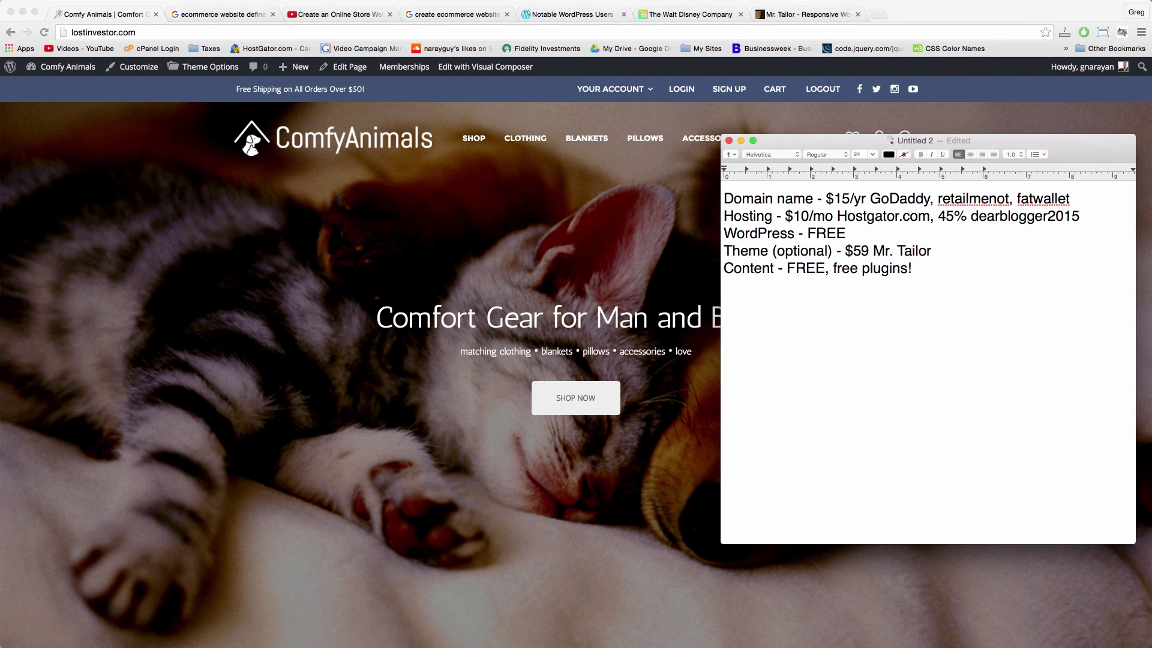
key(Return)
text($84)
click(510, 251)
scroll(605, 148, down, 5)
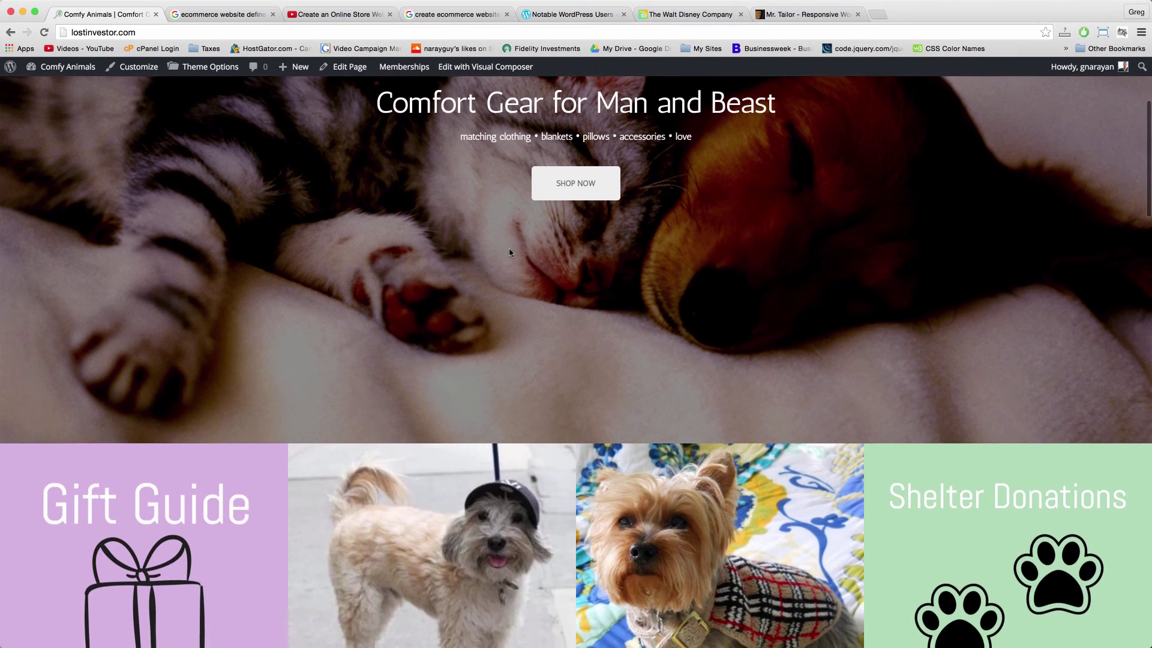
scroll(605, 148, down, 4)
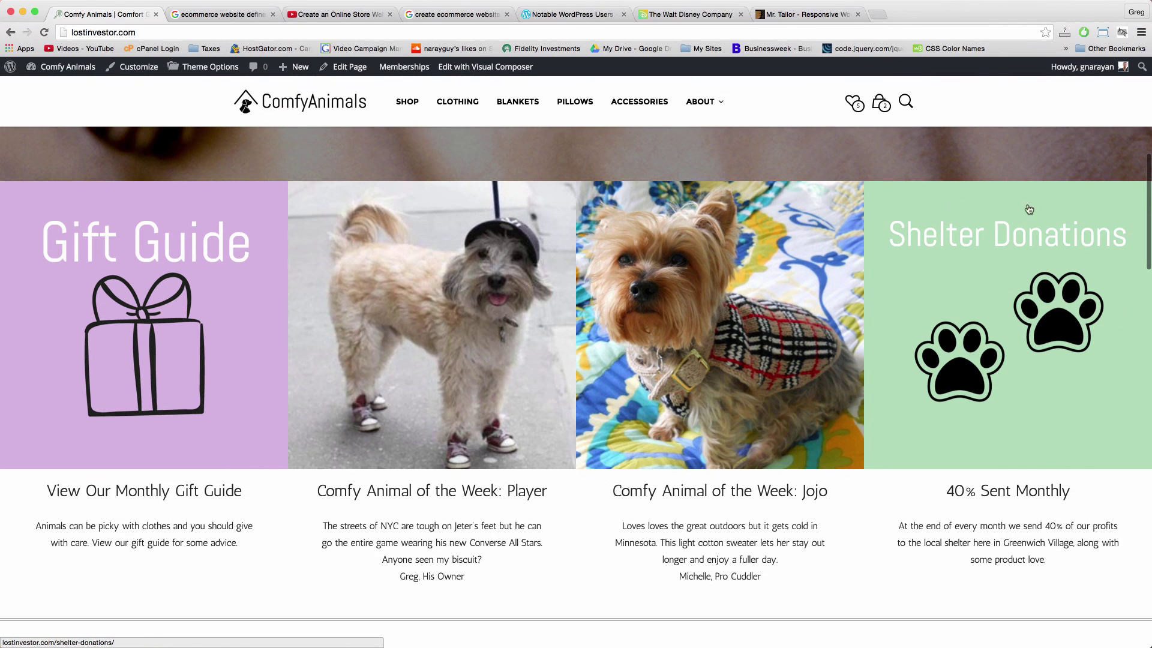
scroll(315, 207, up, 10)
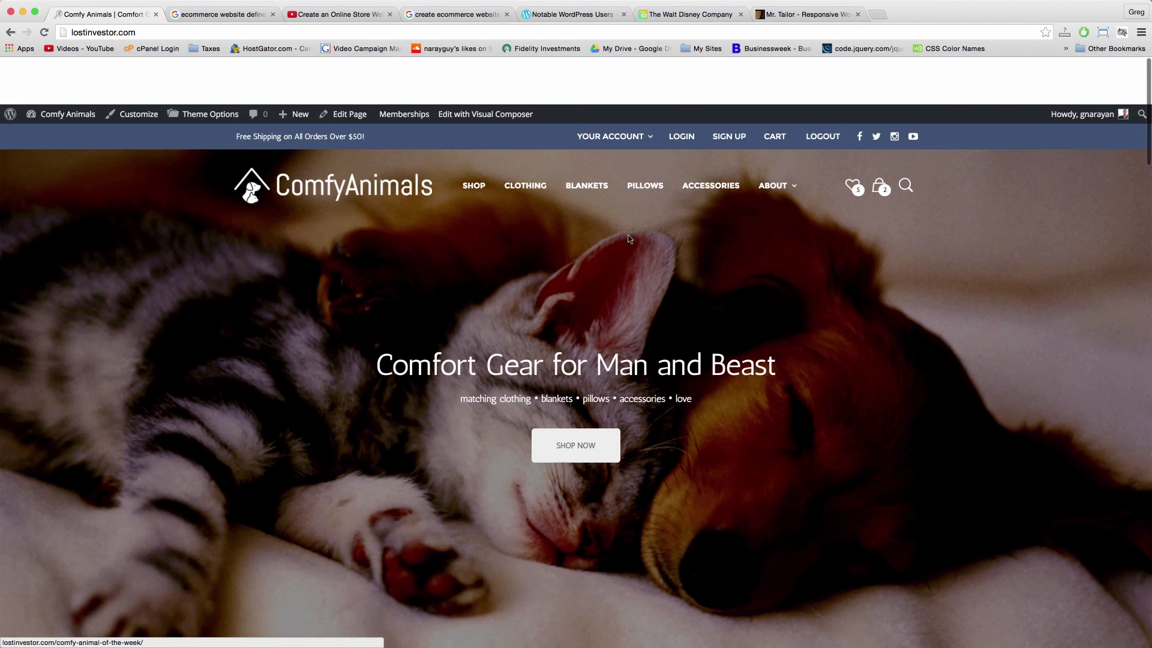
scroll(1071, 322, down, 10)
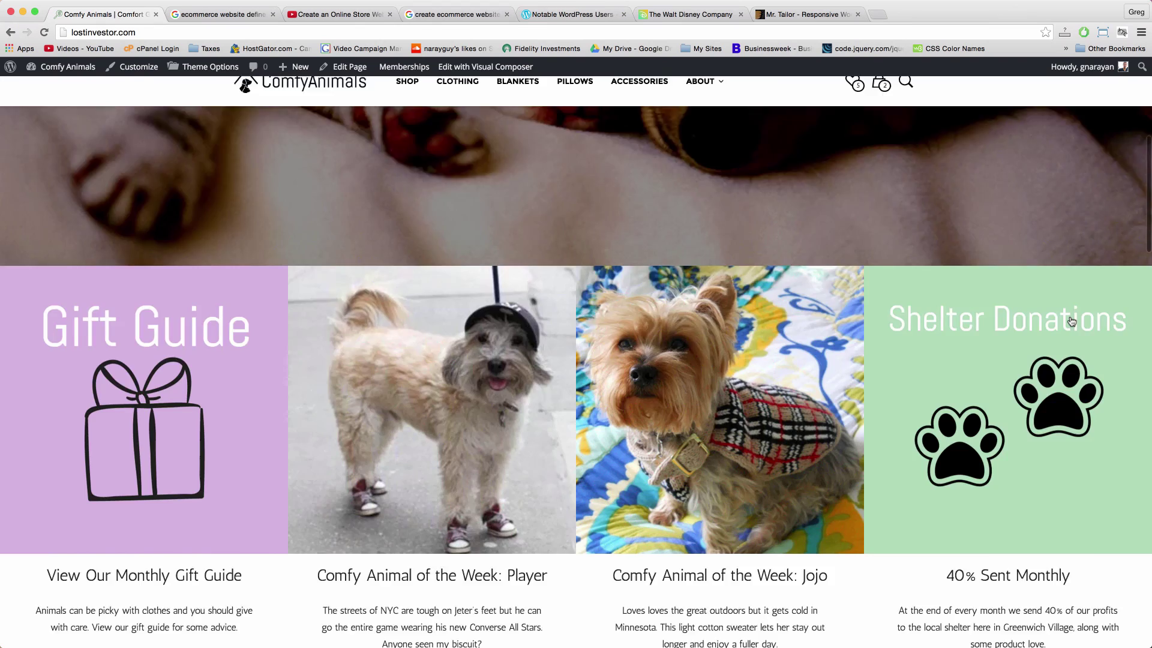
scroll(1072, 322, down, 10)
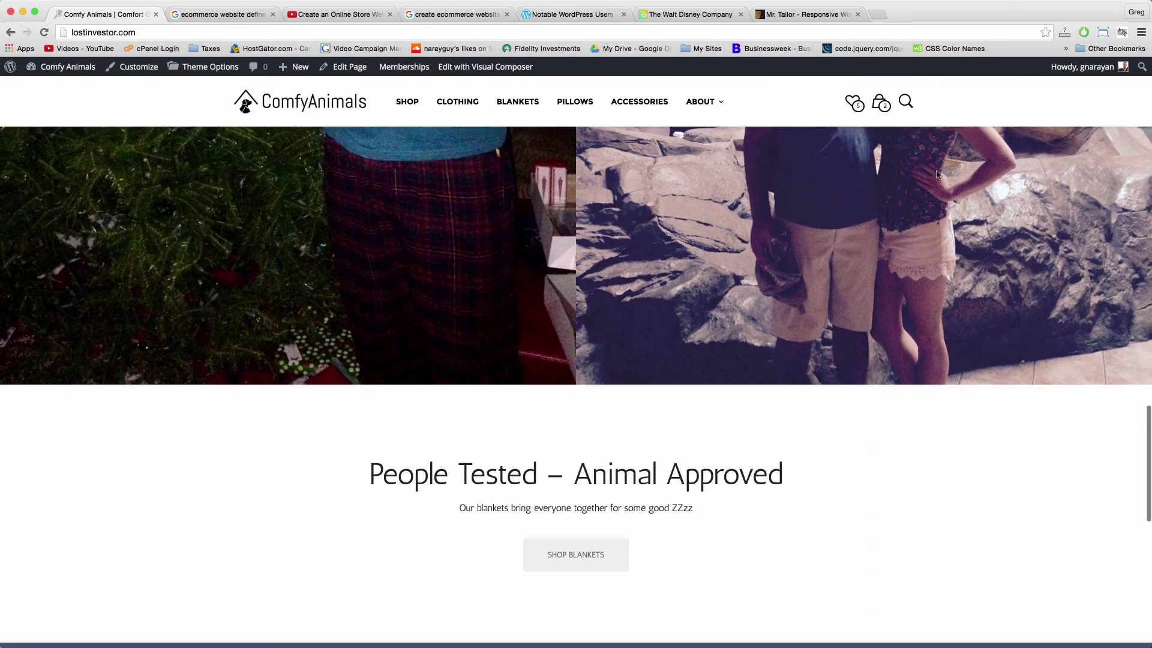
scroll(912, 262, down, 10)
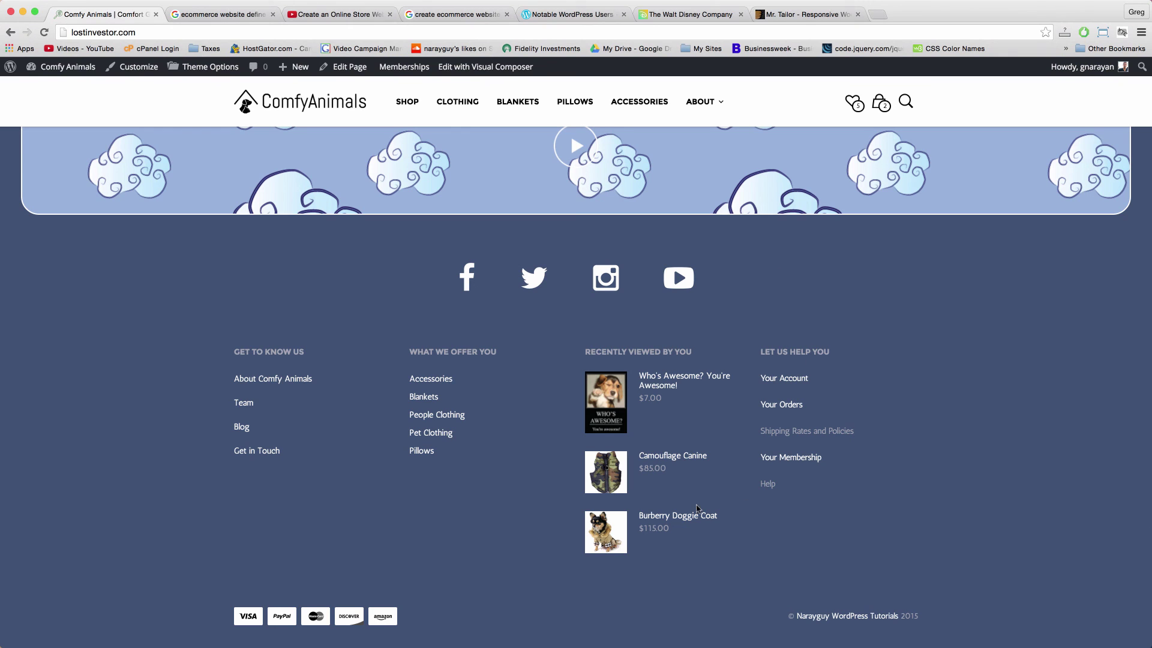
scroll(697, 509, up, 20)
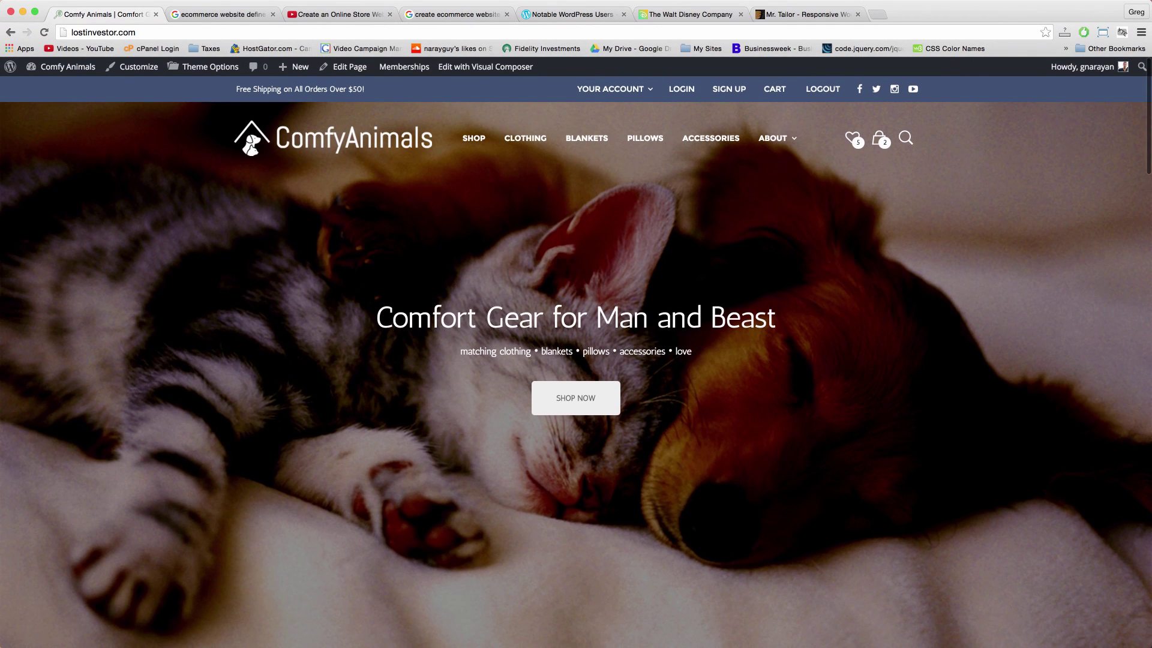
key(super+Tab)
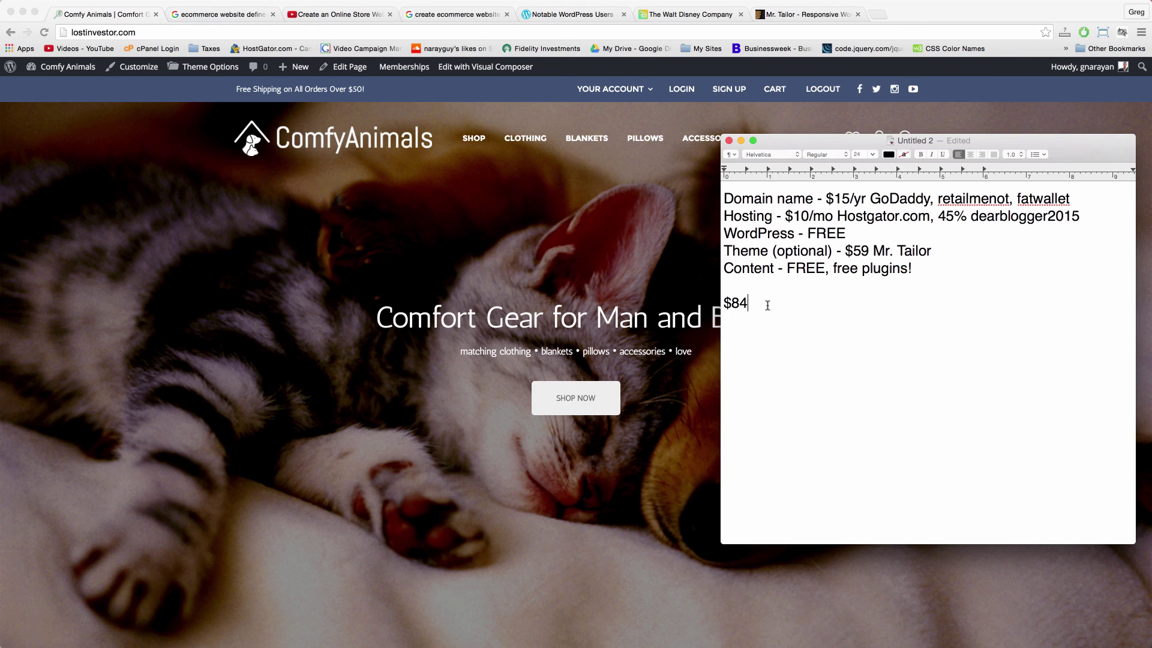
- Add '< $100', insert 'off' before dearblogger2015, and begin checklist item '6.'
text(< $100)
drag(969, 221, 1087, 217)
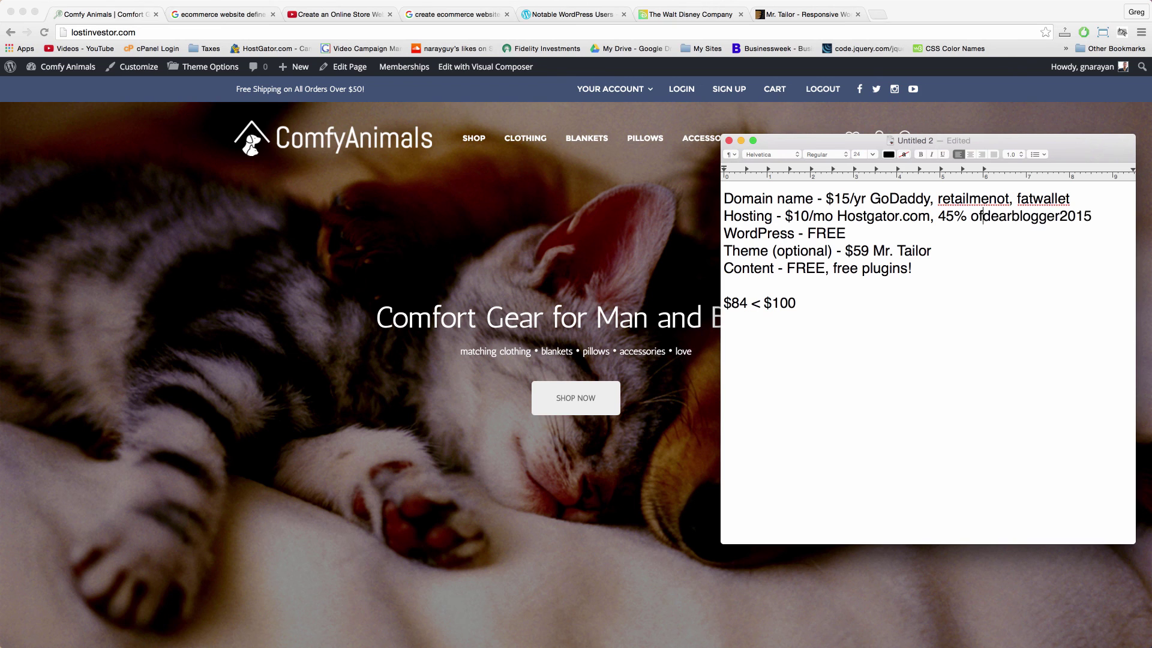
key(Left)
text(off )
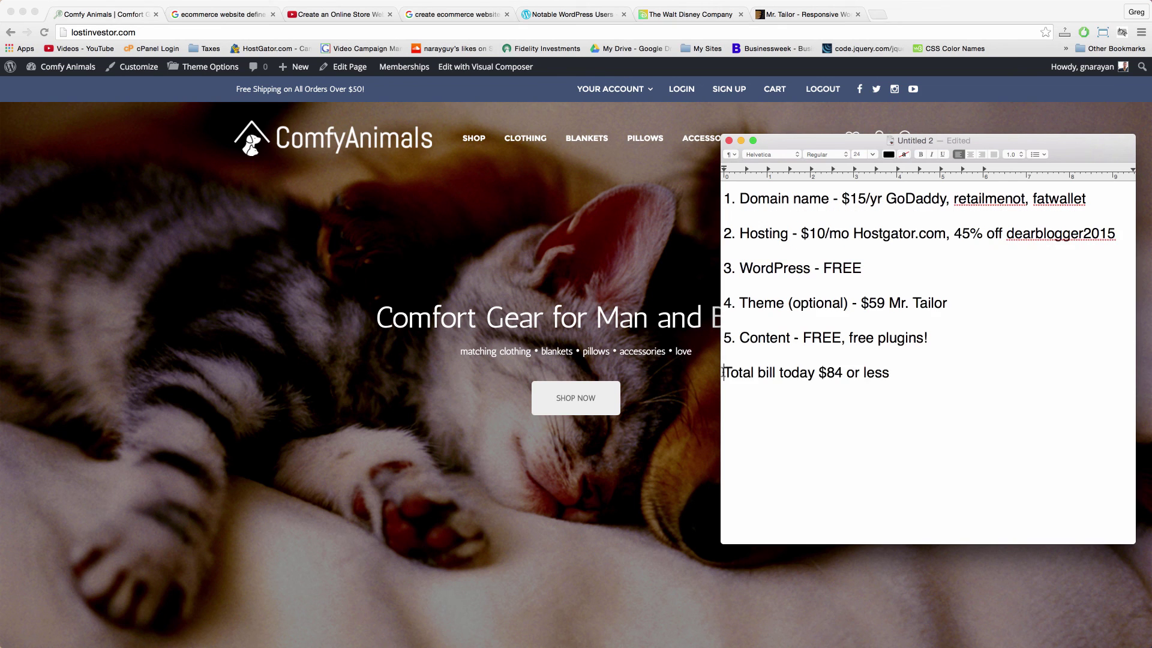
text(6.)
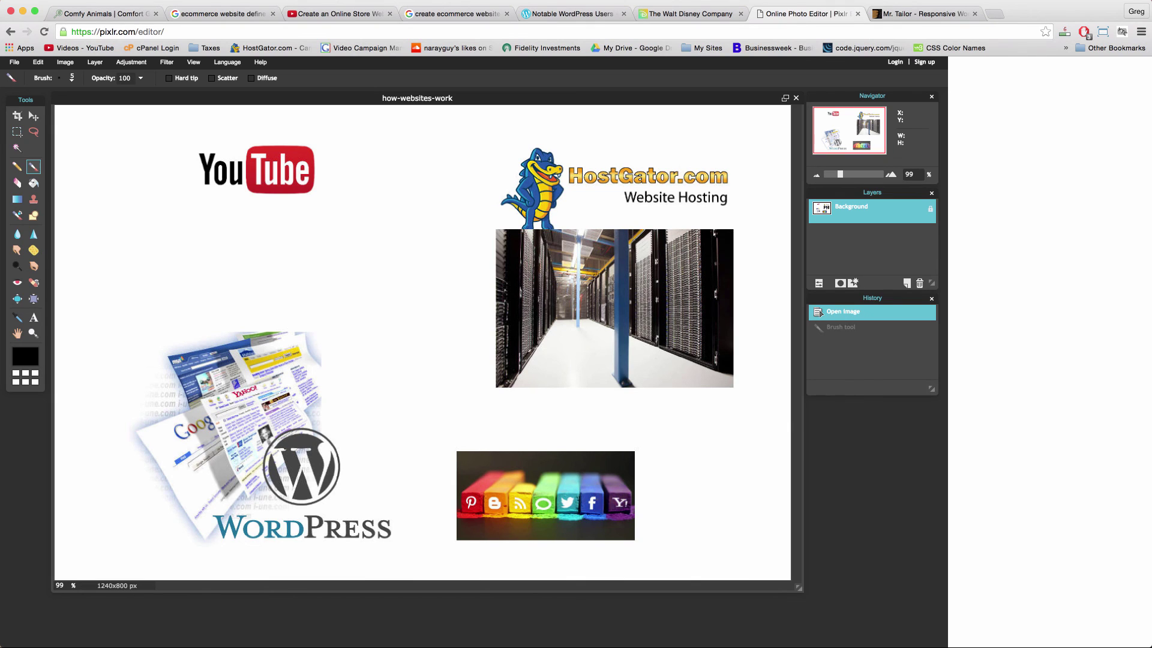
key(super+Tab)
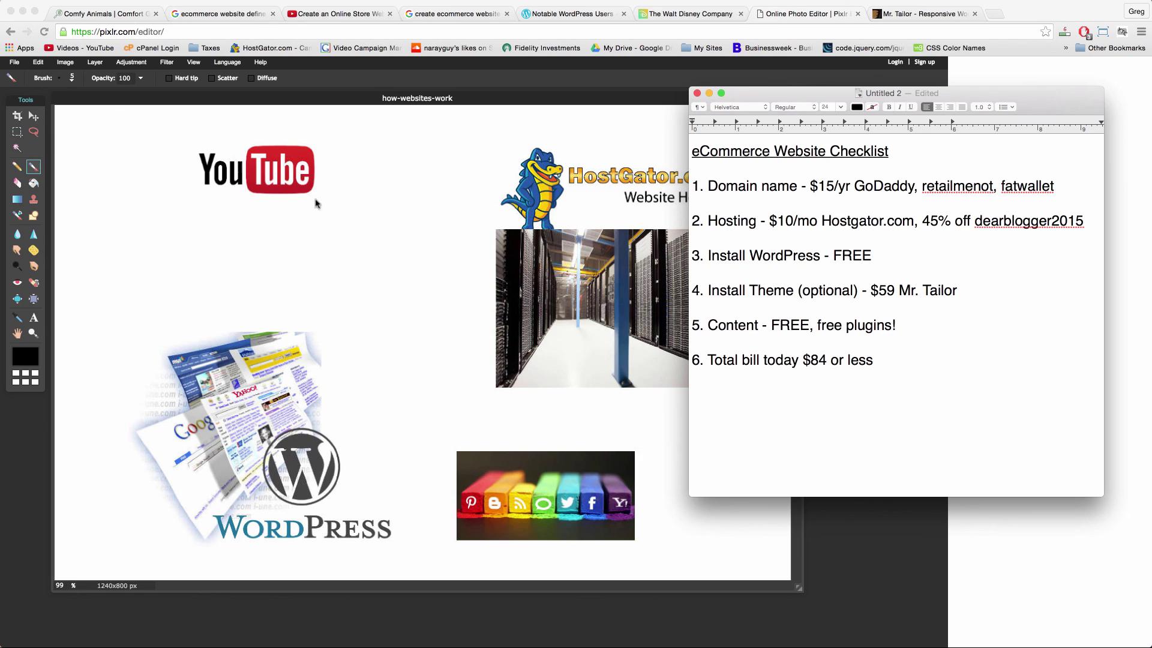
- Brush a black arrow from the YouTube logo to the HostGator server photo
click(286, 180)
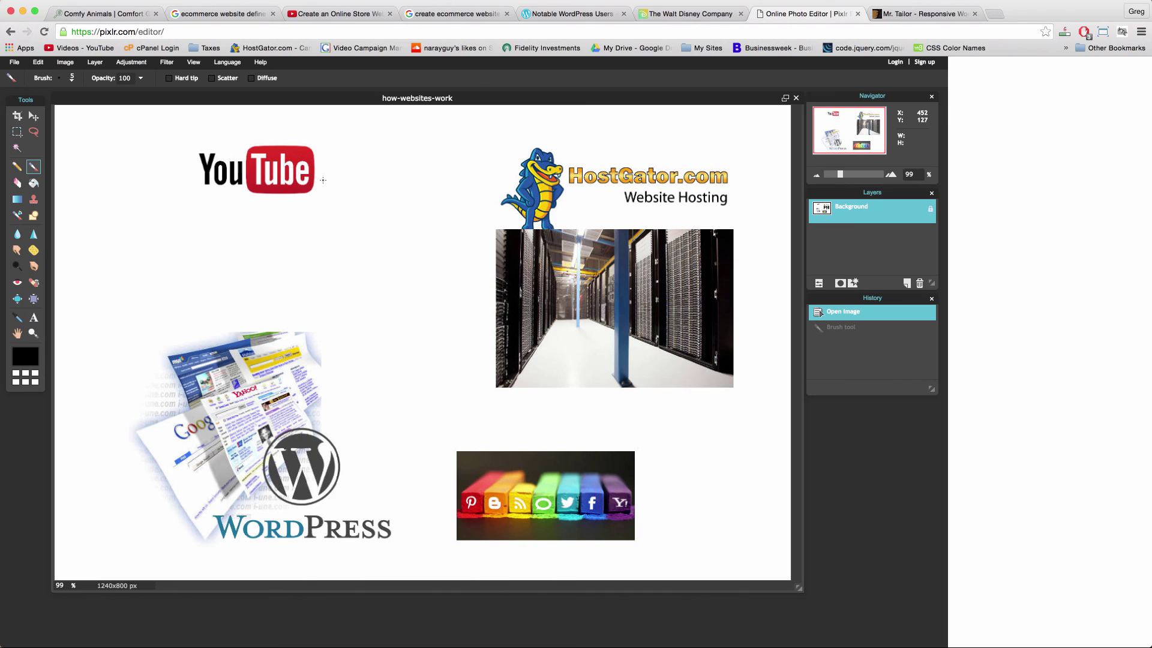
mouse_move(323, 180)
mouse_down()
mouse_move(380, 168)
mouse_move(483, 240)
mouse_move(478, 217)
mouse_move(488, 244)
mouse_move(450, 252)
mouse_up()
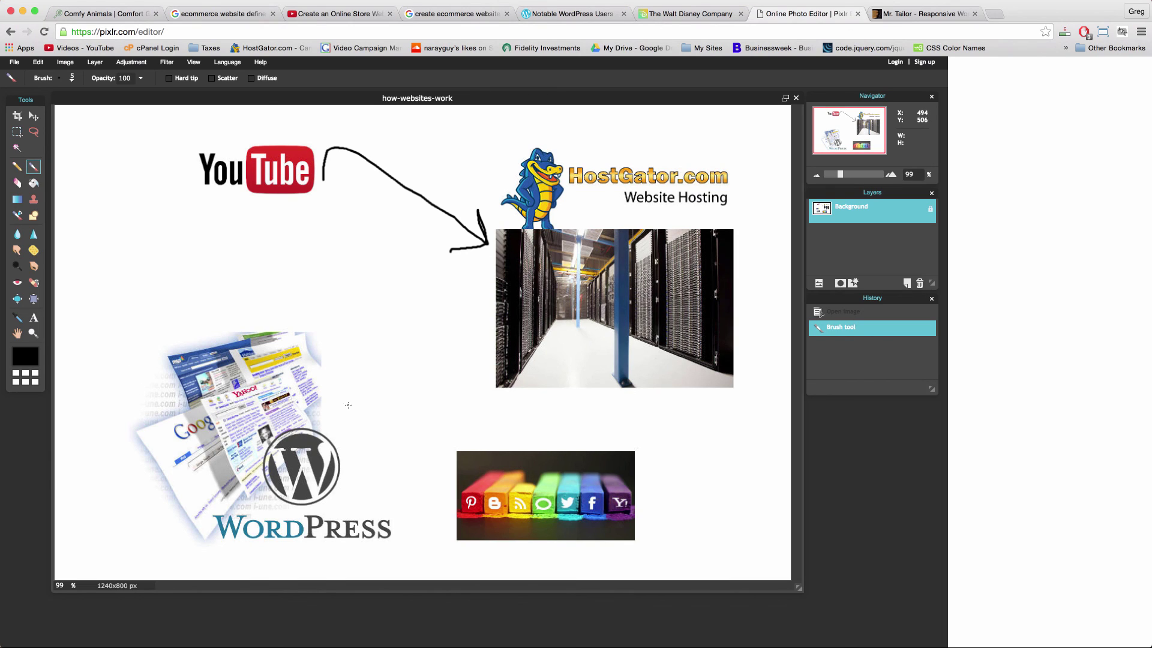
- Brush a curve with arrowhead strokes from the WordPress collage into the server photo
mouse_move(339, 408)
mouse_down()
mouse_move(337, 396)
mouse_move(464, 318)
mouse_move(477, 294)
mouse_move(468, 336)
mouse_move(492, 318)
mouse_move(456, 291)
mouse_up()
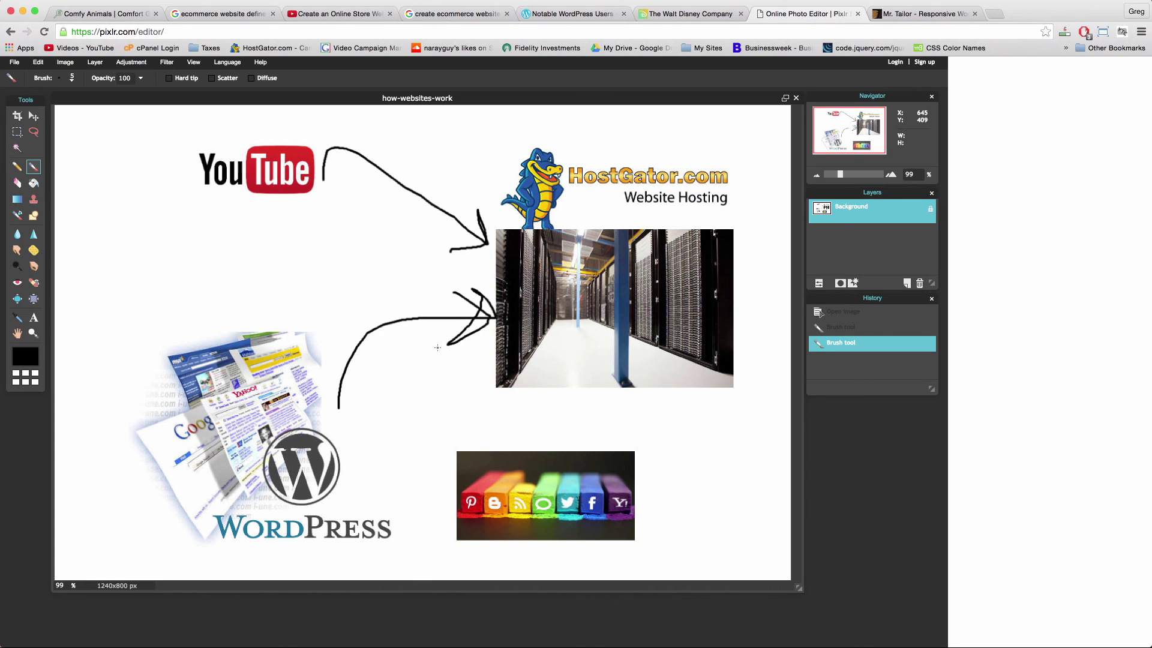
drag(457, 291, 456, 348)
drag(484, 208, 448, 253)
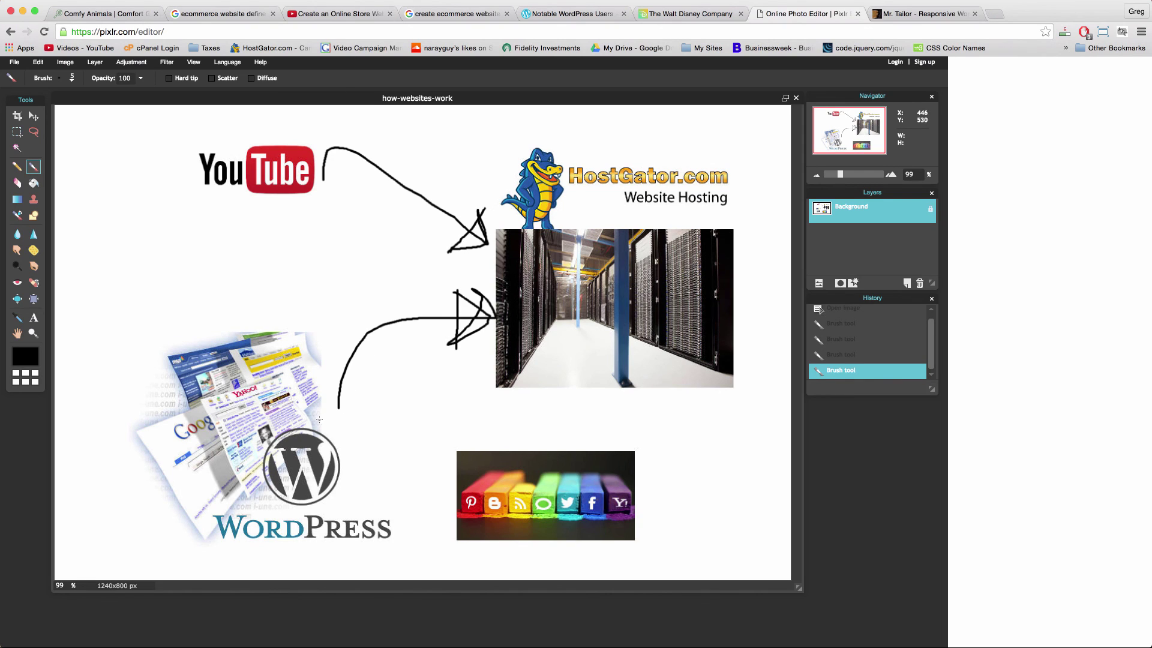
key(ctrl+z)
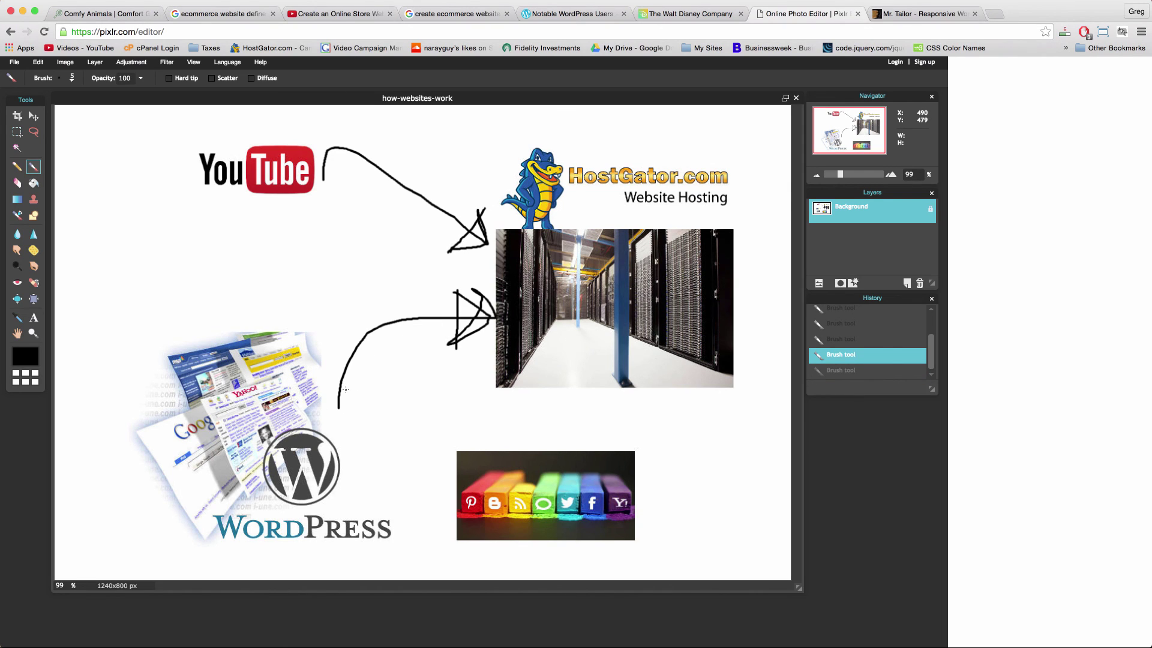
- Loop a stroke around the WordPress collage and two curves over the social-media icons
mouse_move(346, 389)
mouse_down()
mouse_move(295, 311)
mouse_move(214, 307)
mouse_move(134, 387)
mouse_move(116, 456)
mouse_move(160, 531)
mouse_move(231, 547)
mouse_move(372, 548)
mouse_move(423, 506)
mouse_move(410, 430)
mouse_move(344, 371)
mouse_up()
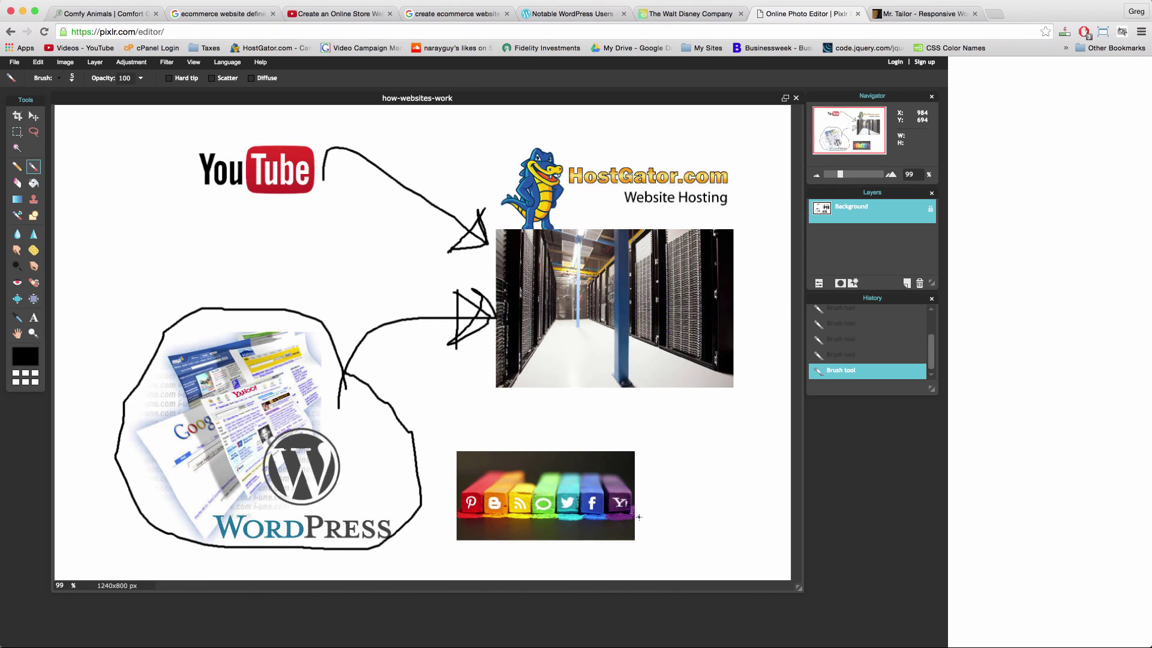
mouse_move(639, 518)
mouse_down()
mouse_move(660, 474)
mouse_move(639, 450)
mouse_move(584, 441)
mouse_move(561, 456)
mouse_move(581, 486)
mouse_move(593, 464)
mouse_move(592, 492)
mouse_move(569, 499)
mouse_up()
mouse_move(465, 523)
mouse_down()
mouse_move(429, 478)
mouse_move(492, 412)
mouse_move(540, 474)
mouse_move(539, 497)
mouse_move(514, 473)
mouse_move(537, 495)
mouse_up()
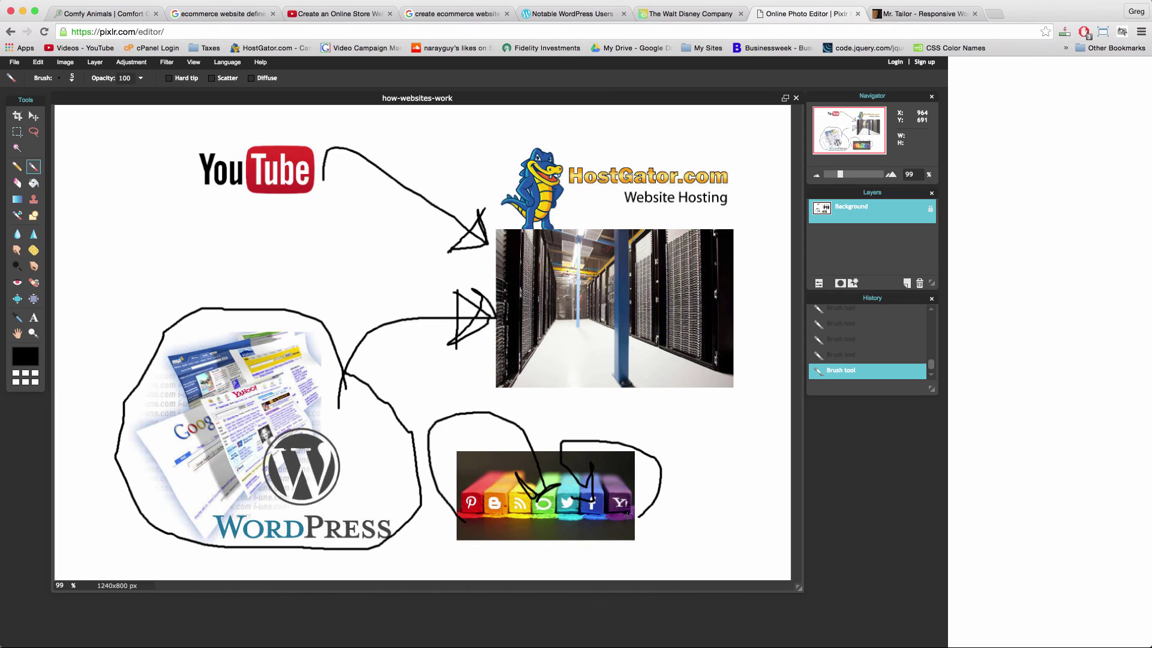